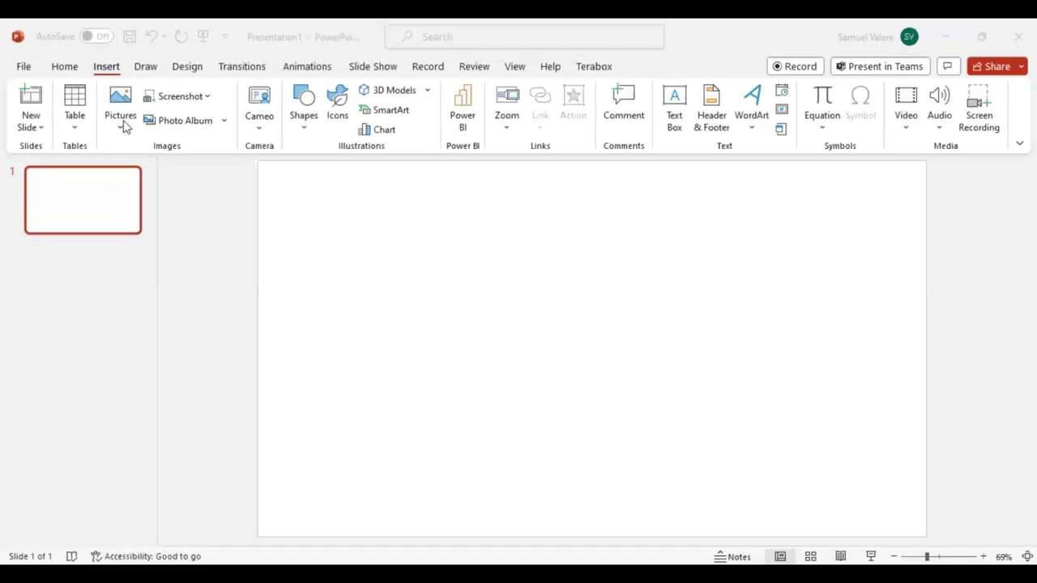
- Insert the wine-glass picture 10d and enlarge it to 7.5 × 5.12 in, full slide height
left_click(121, 117)
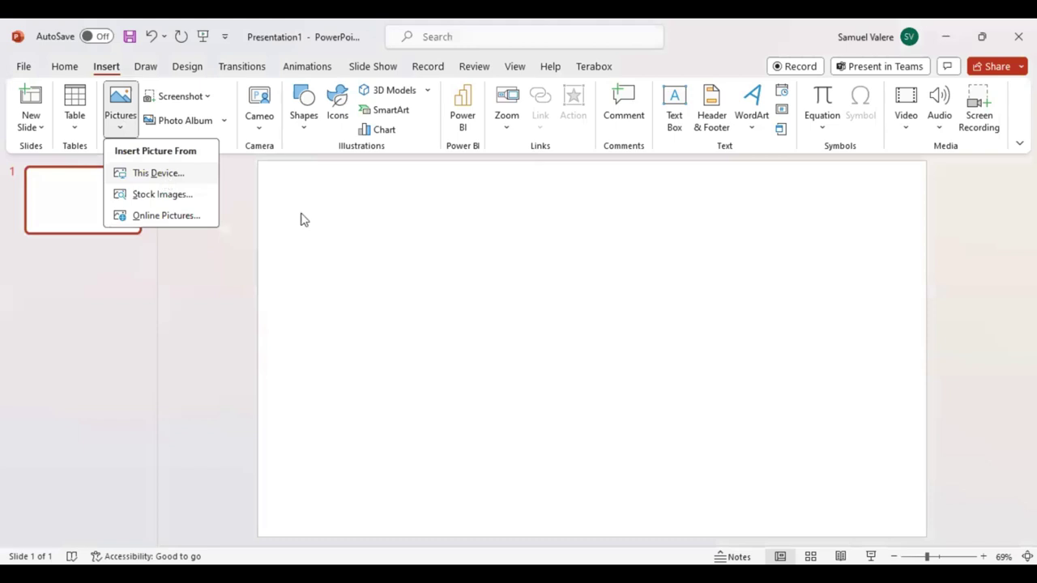
double_click(263, 268)
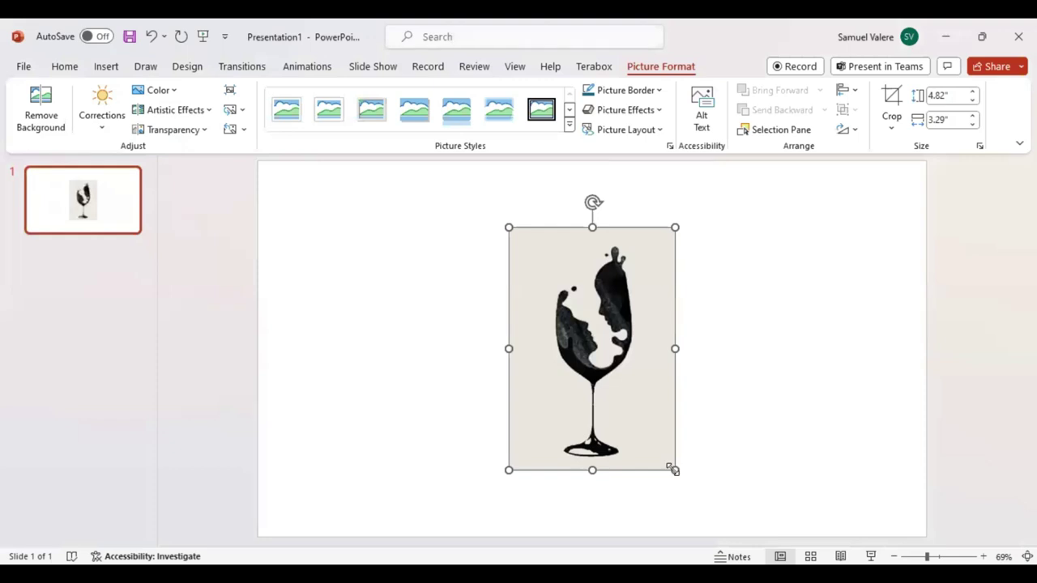
left_click_drag(674, 471, 713, 533)
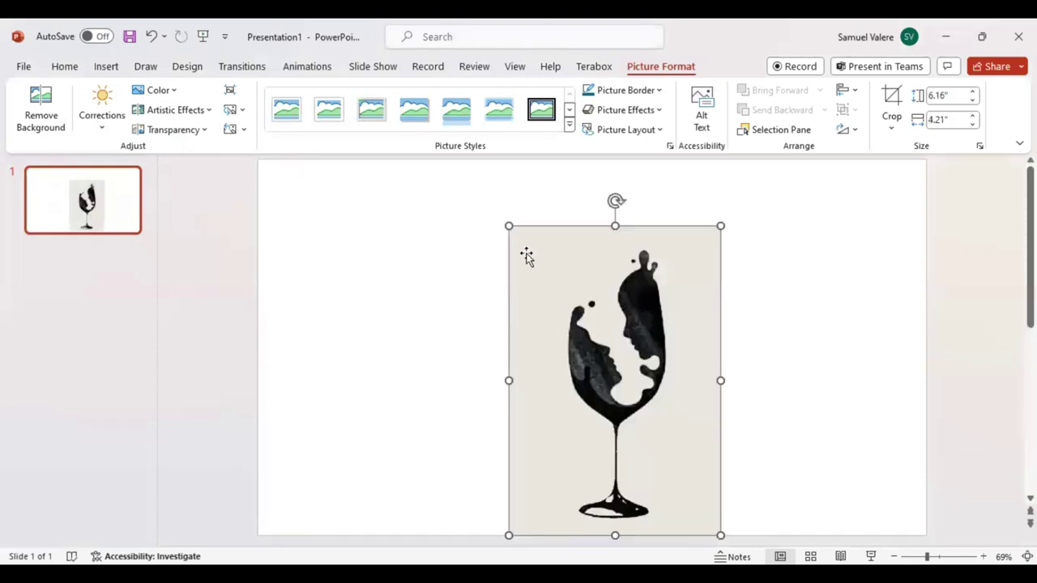
left_click_drag(510, 225, 493, 160)
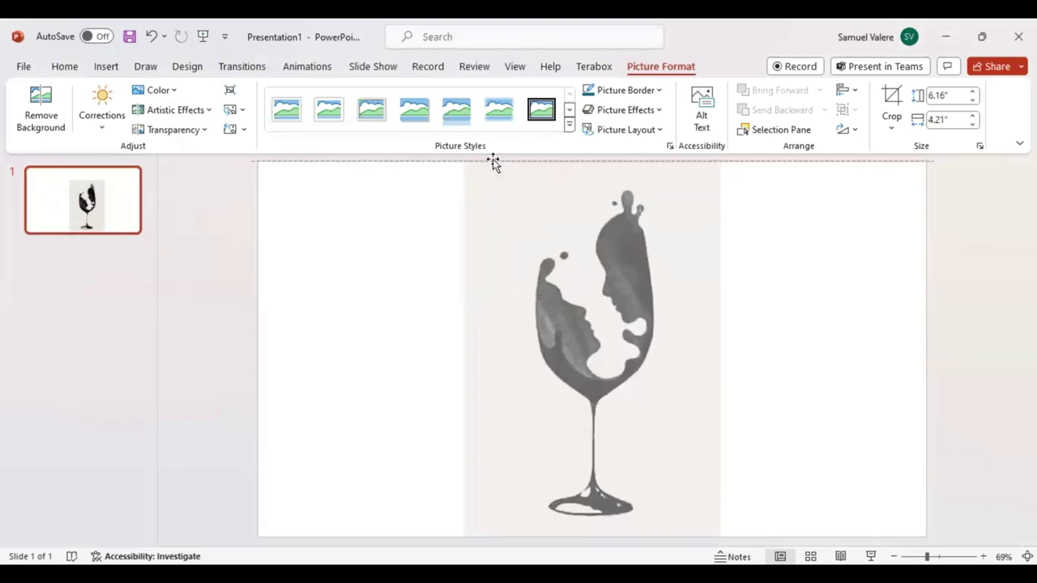
- Set the wine-glass picture's transparency to 56% in Format Picture
right_click(682, 328)
left_click(744, 529)
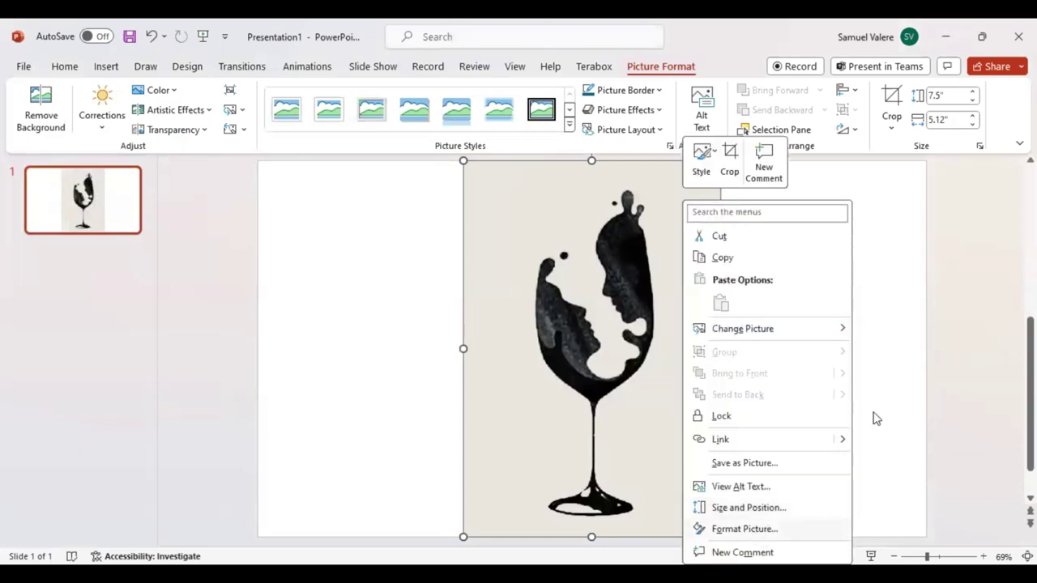
left_click(940, 202)
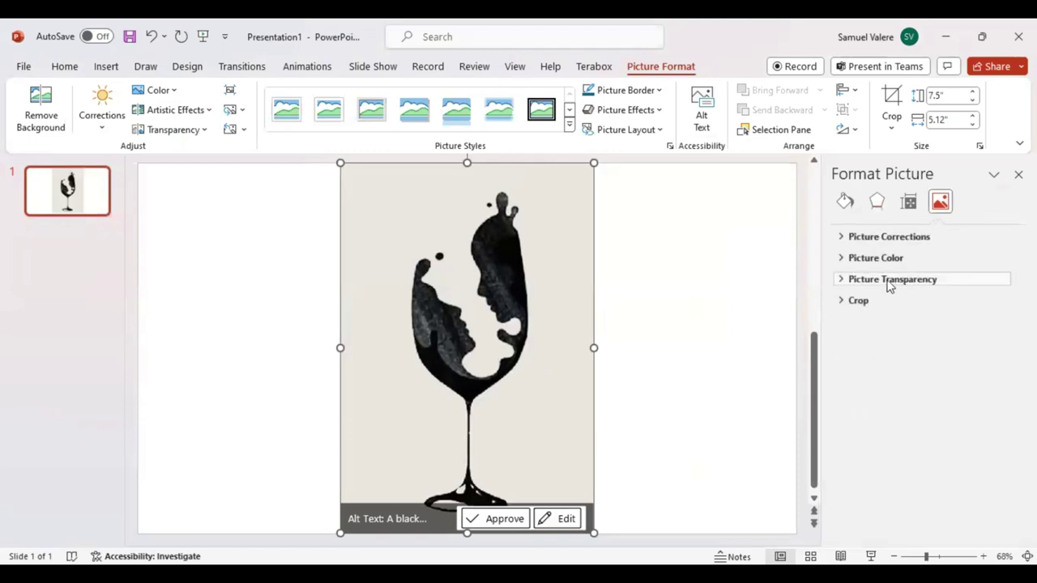
left_click(914, 279)
left_click_drag(911, 328, 931, 330)
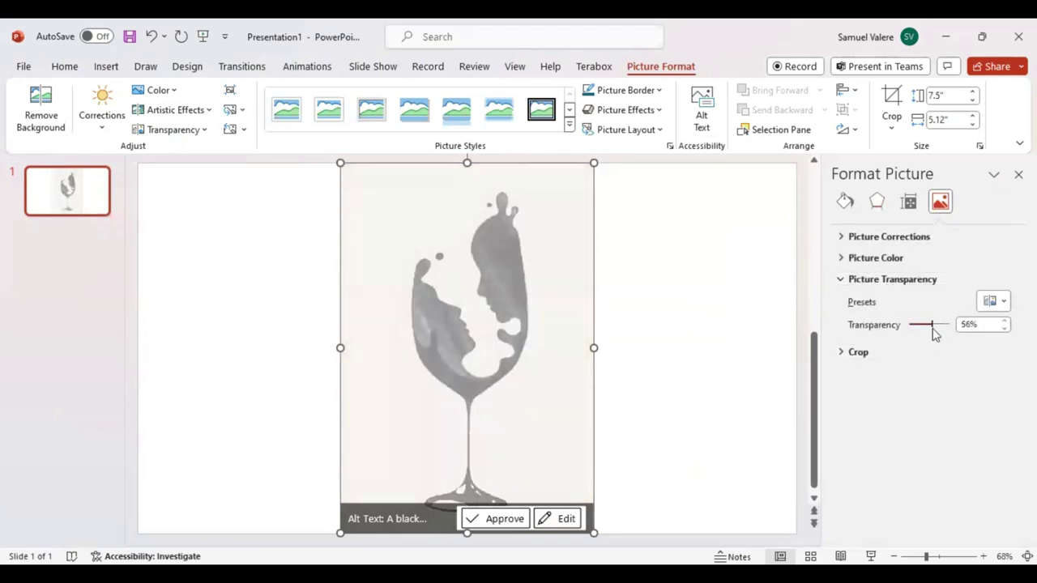
left_click(672, 347)
left_click(78, 199)
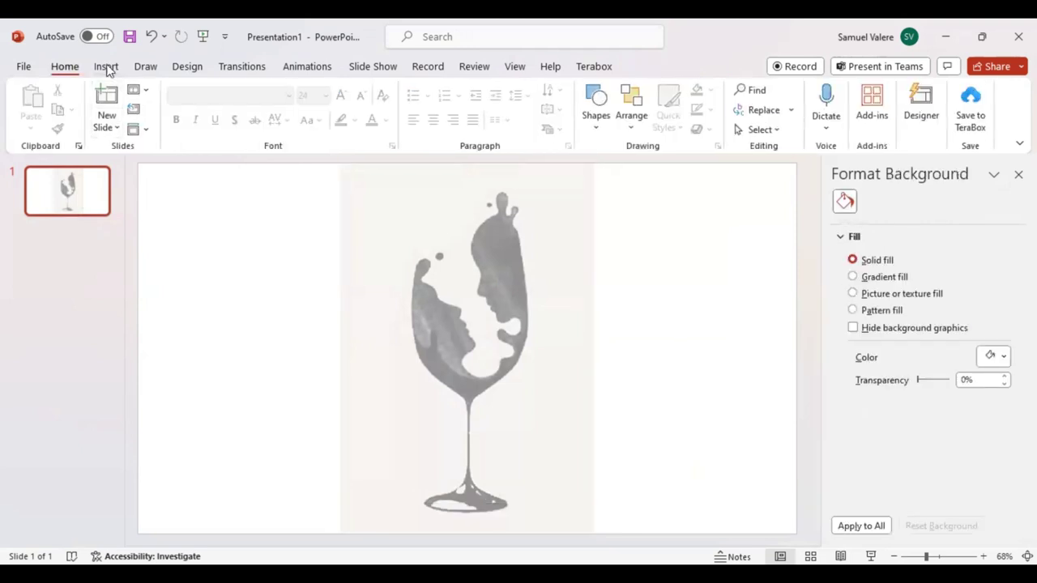
left_click(106, 66)
- Close the formatting pane and choose the Curve shape for tracing
left_click(1019, 174)
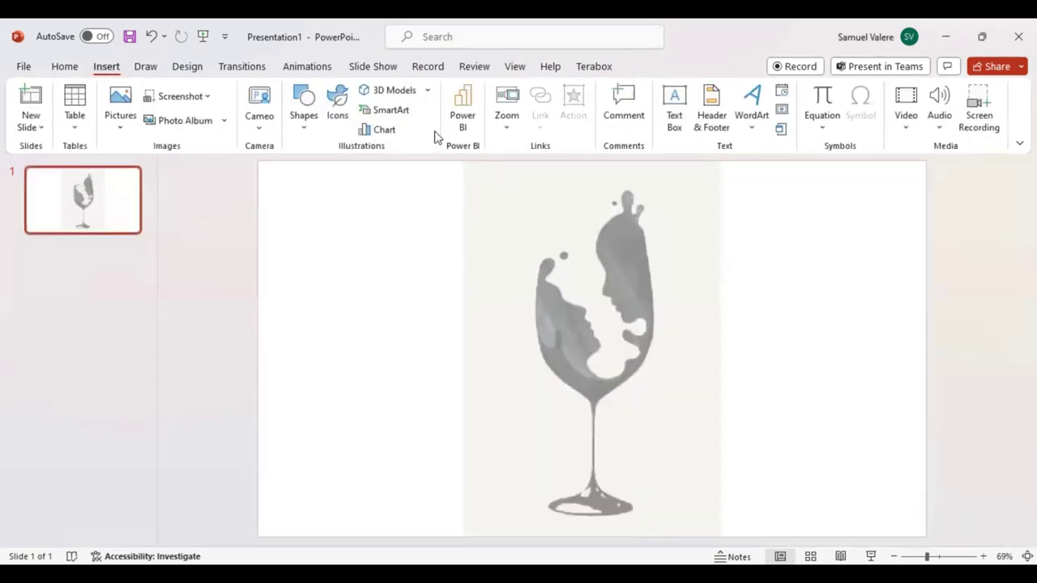
left_click(304, 122)
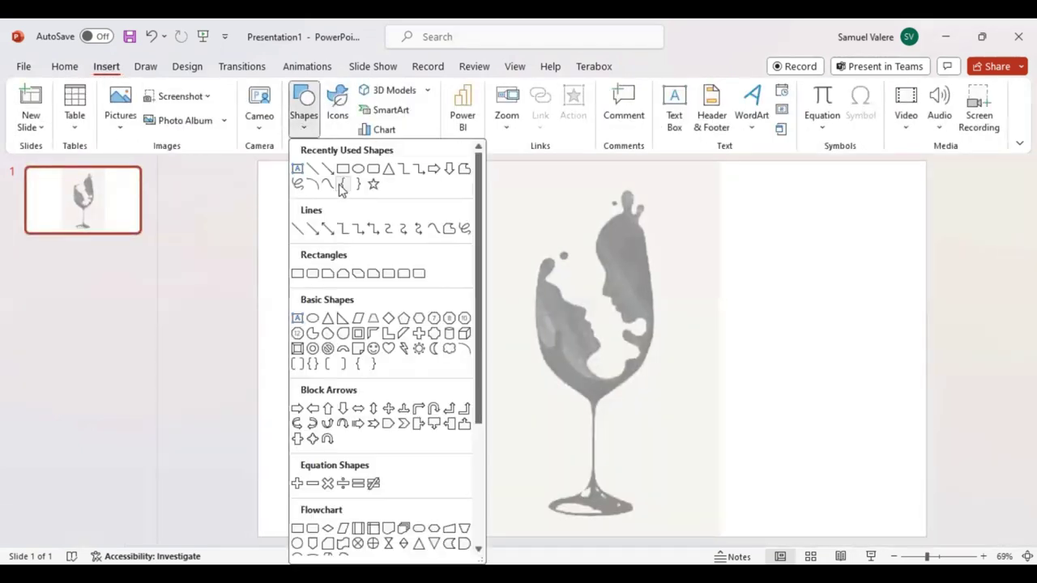
left_click(327, 183)
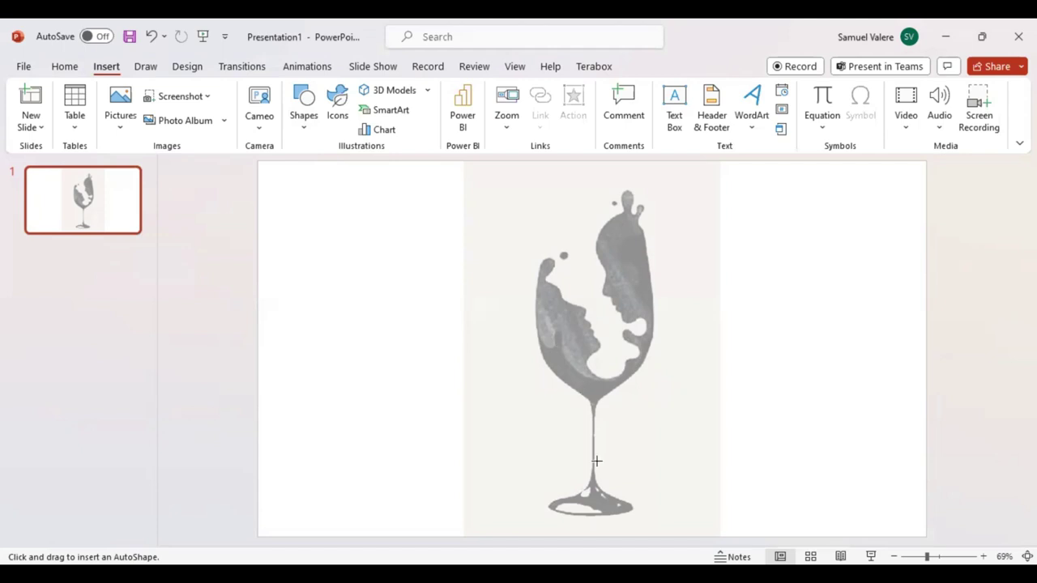
- Zoom to 328% on the stem and base, then draw a tiny 0.01 × 0.06 in shape on the base
left_click_drag(927, 557, 954, 557)
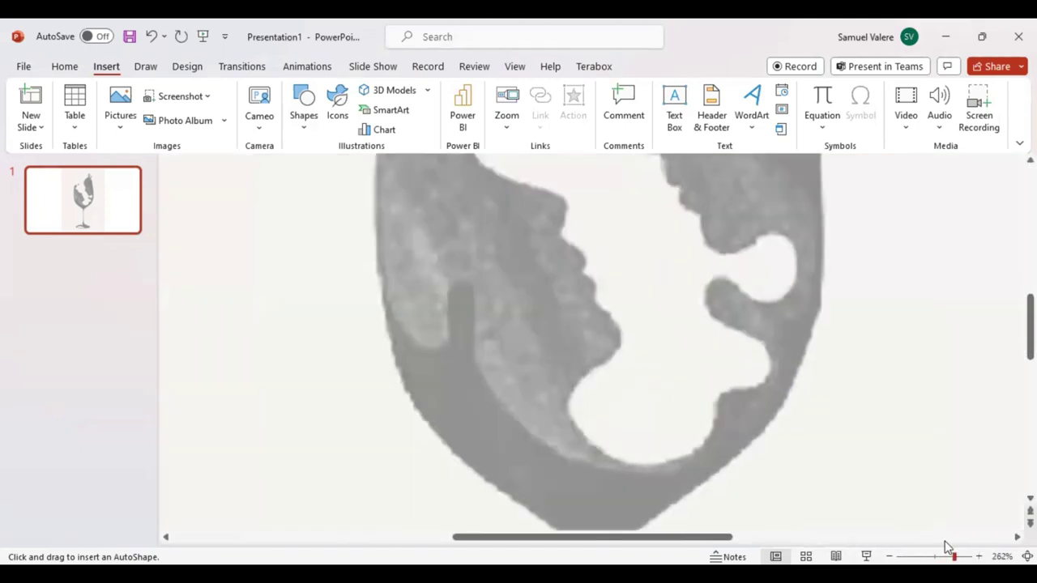
scroll(754, 392, "down", 5)
scroll(722, 378, "down", 3)
scroll(716, 421, "down", 3)
scroll(692, 384, "down", 2, "ctrl")
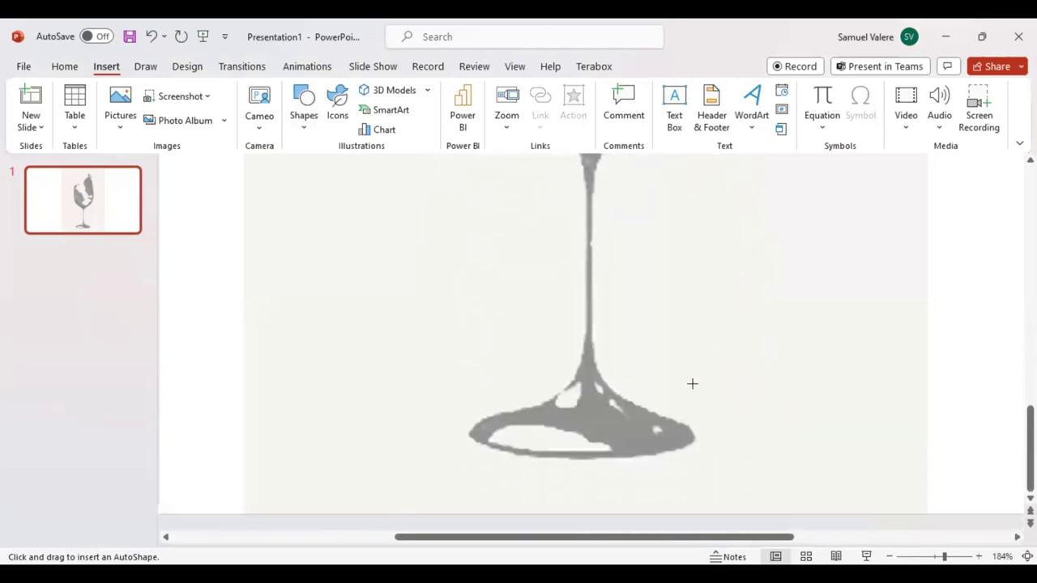
left_click_drag(950, 548, 963, 548)
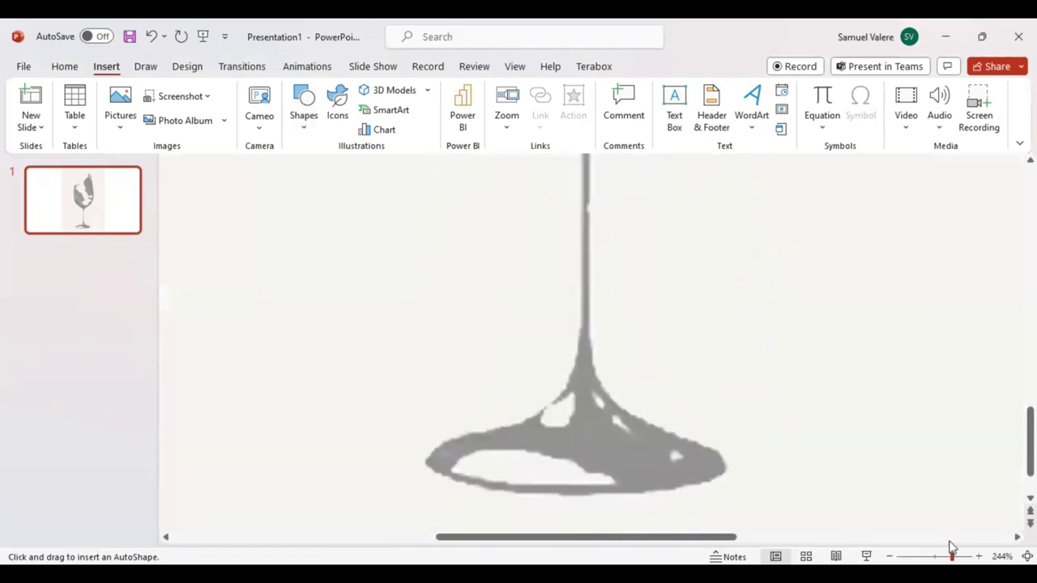
scroll(681, 377, "down", 1)
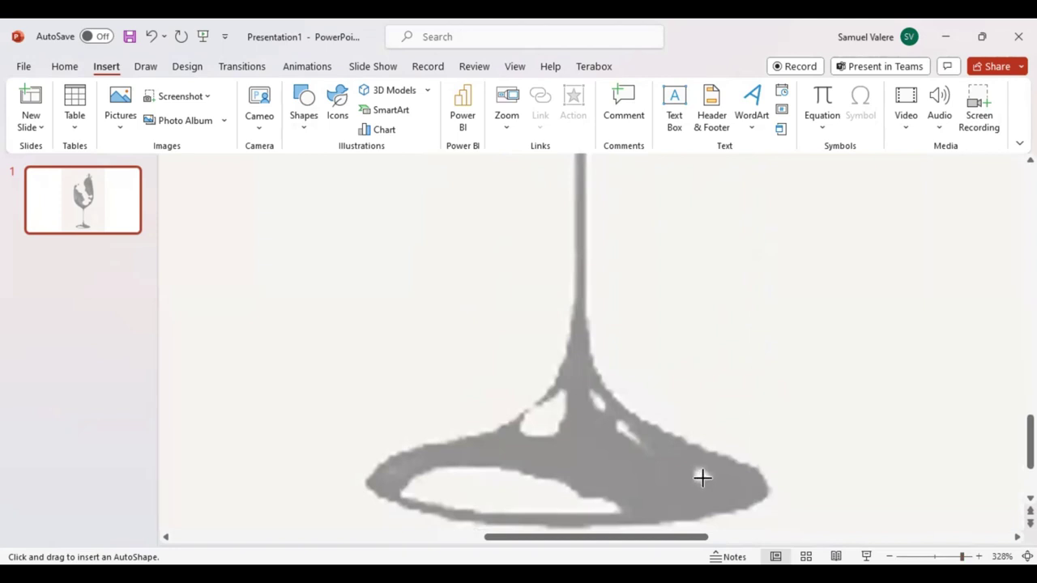
left_click_drag(701, 478, 711, 478)
left_click_drag(706, 473, 709, 488)
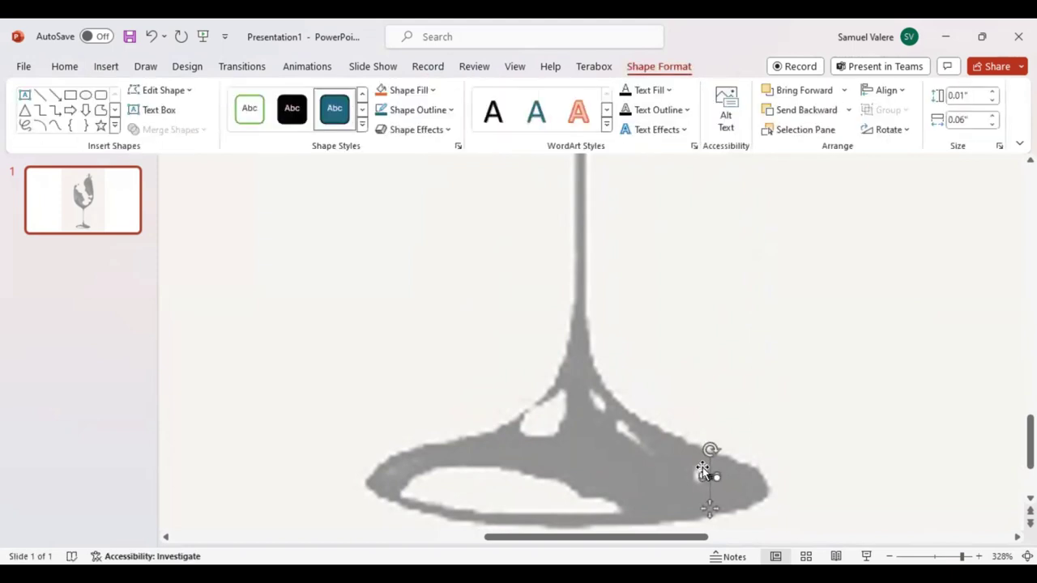
- Draw a small hook-shaped curve on the right side of the glass base
key("Escape")
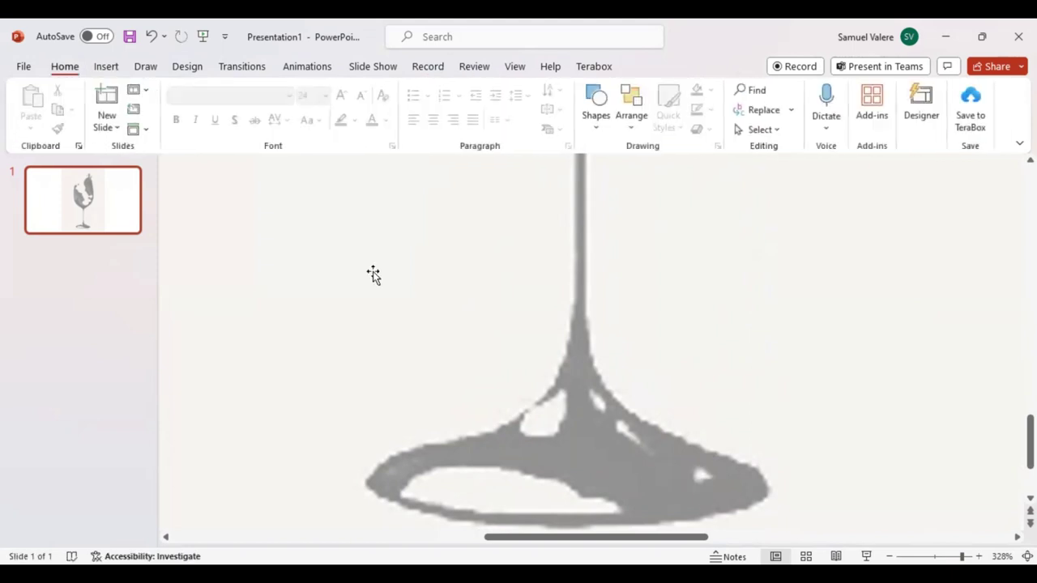
left_click(112, 72)
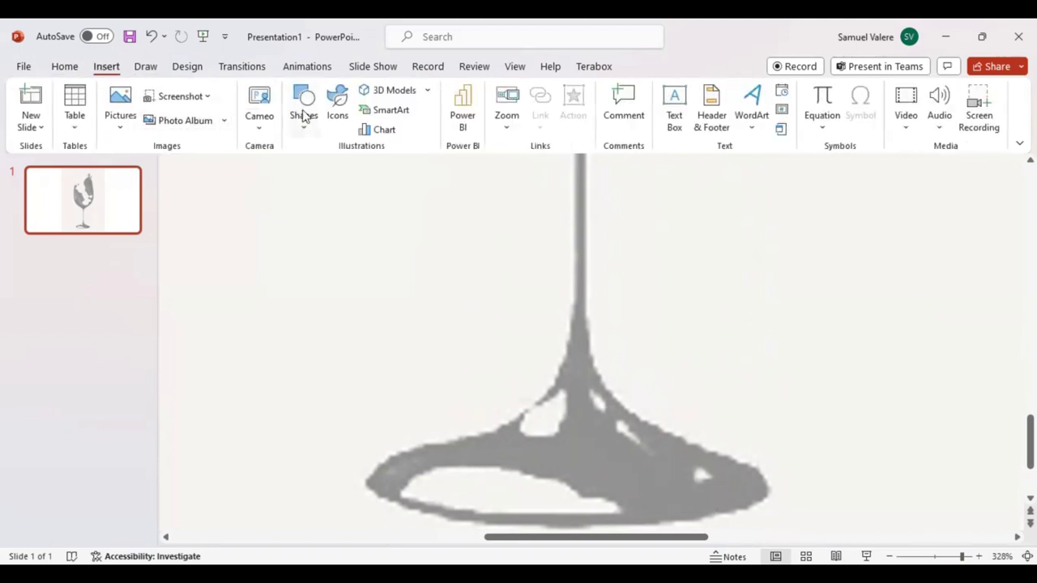
left_click(304, 118)
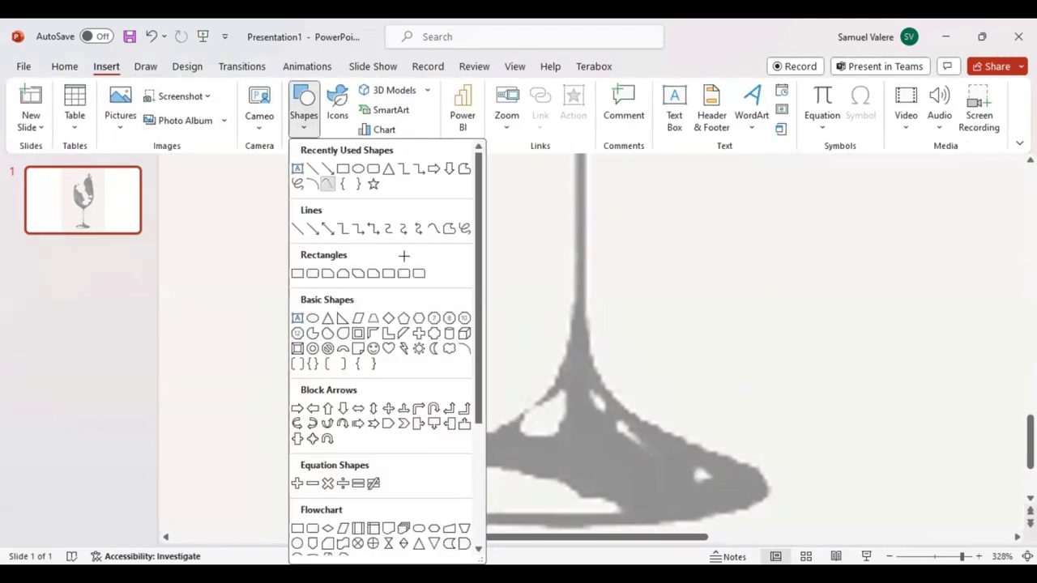
left_click(328, 186)
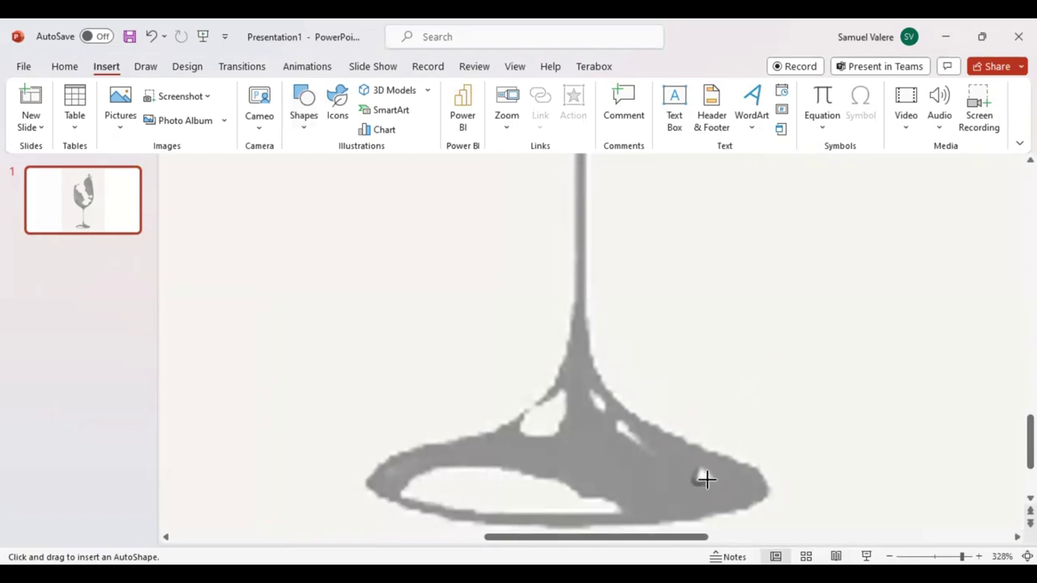
left_click_drag(707, 479, 705, 474)
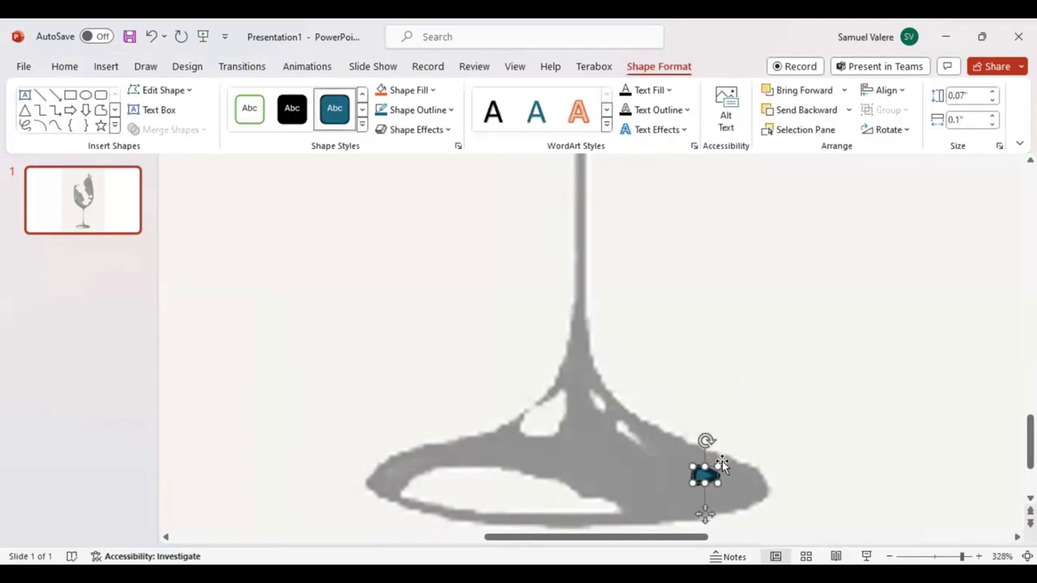
- Give the small 0.07 × 0.1 in shape no outline and an orange fill
left_click(454, 110)
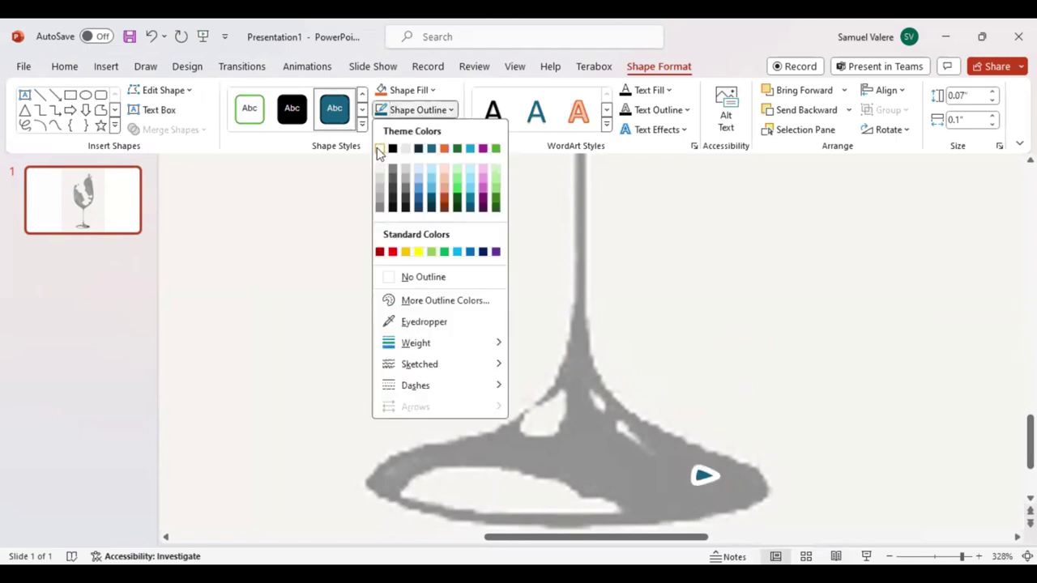
left_click(387, 278)
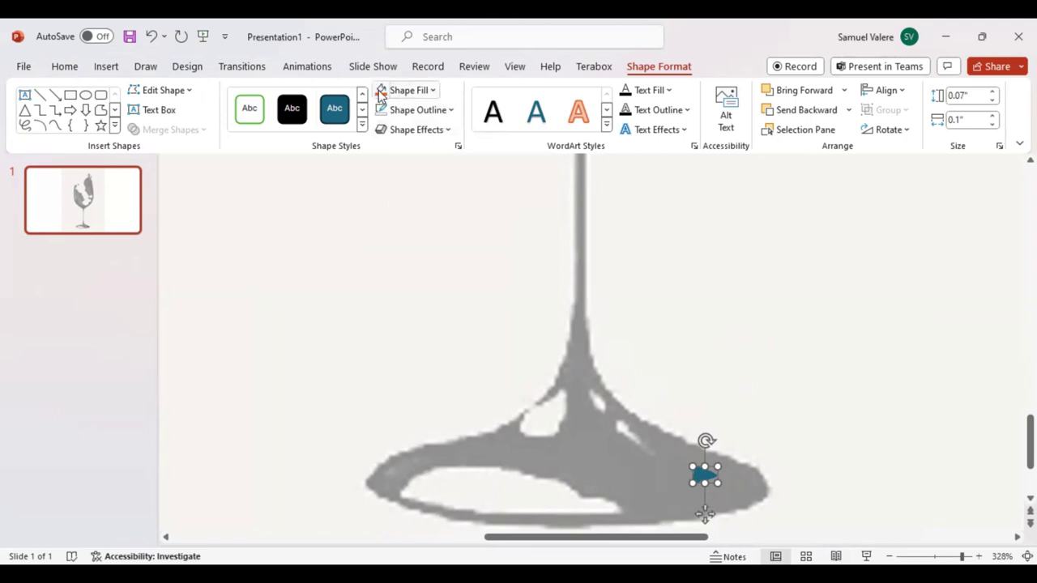
left_click(283, 162)
left_click(55, 125)
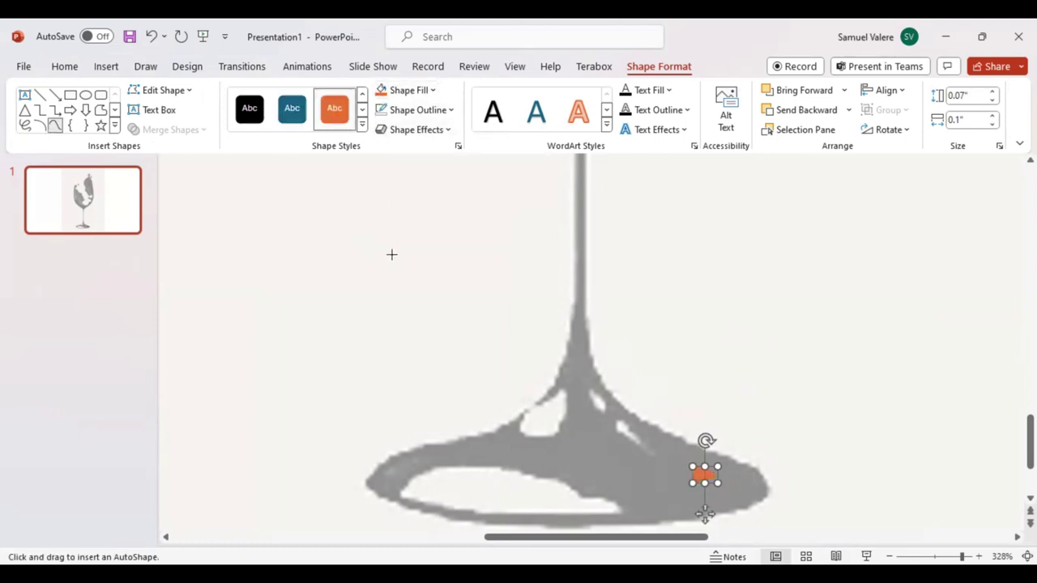
left_click(619, 432)
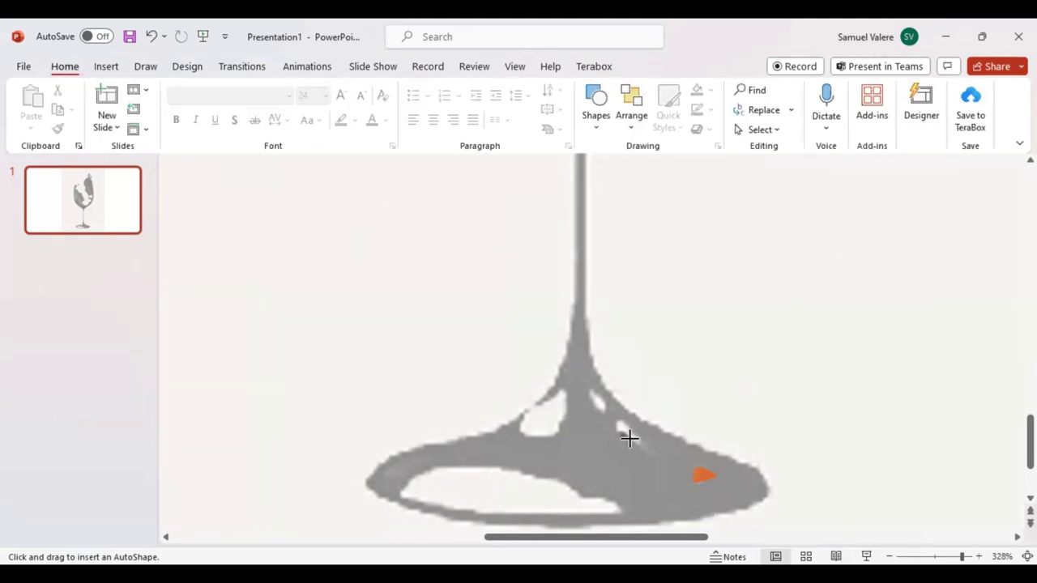
- Draw a trial curve on the glass base, then delete it
left_click(644, 452)
left_click(628, 432)
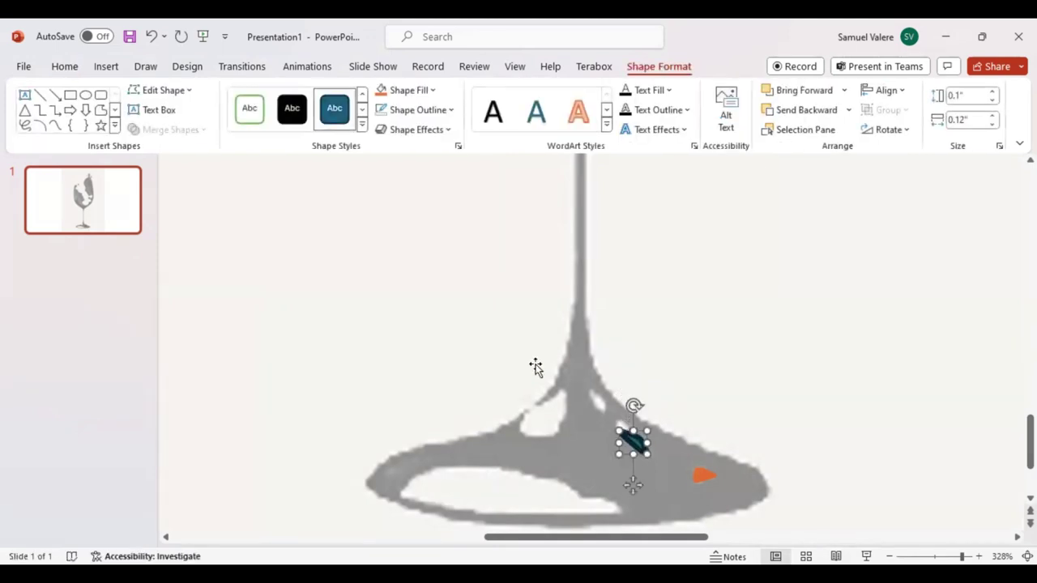
key("Delete")
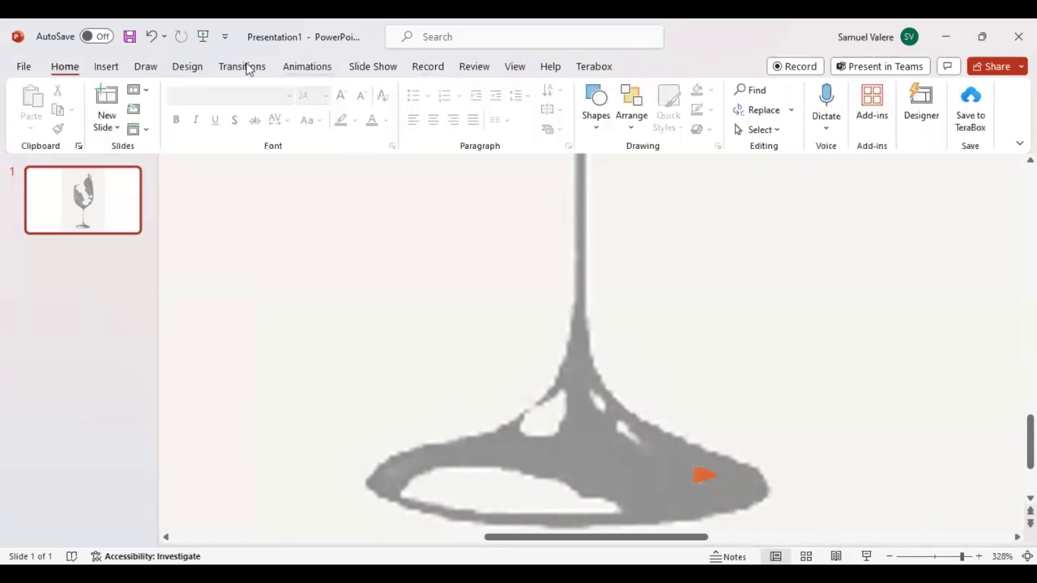
- Trace a slanted 0.15 × 0.18 in highlight where the stem meets the base and colour it orange
left_click(106, 66)
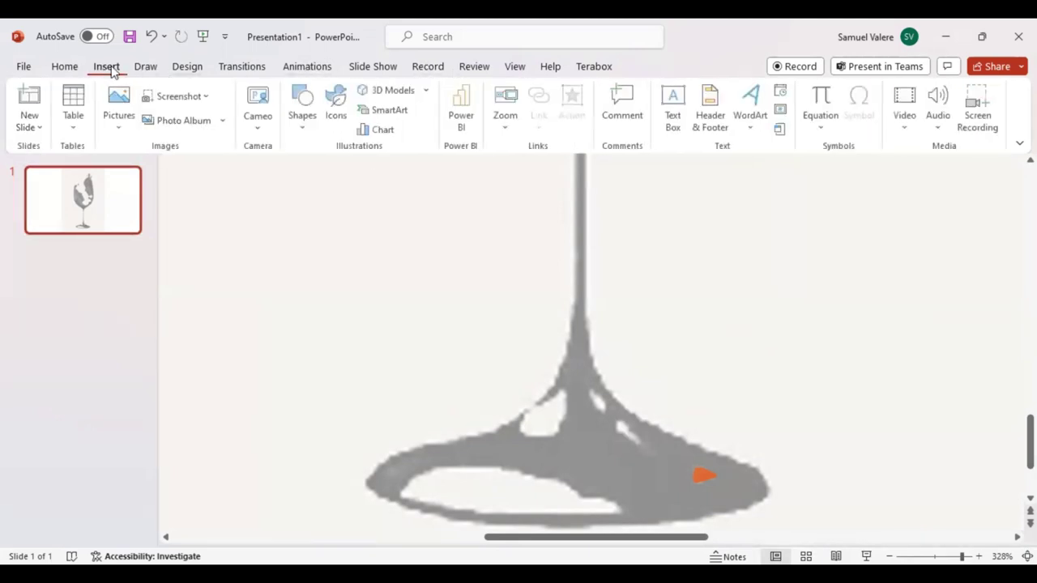
left_click(306, 128)
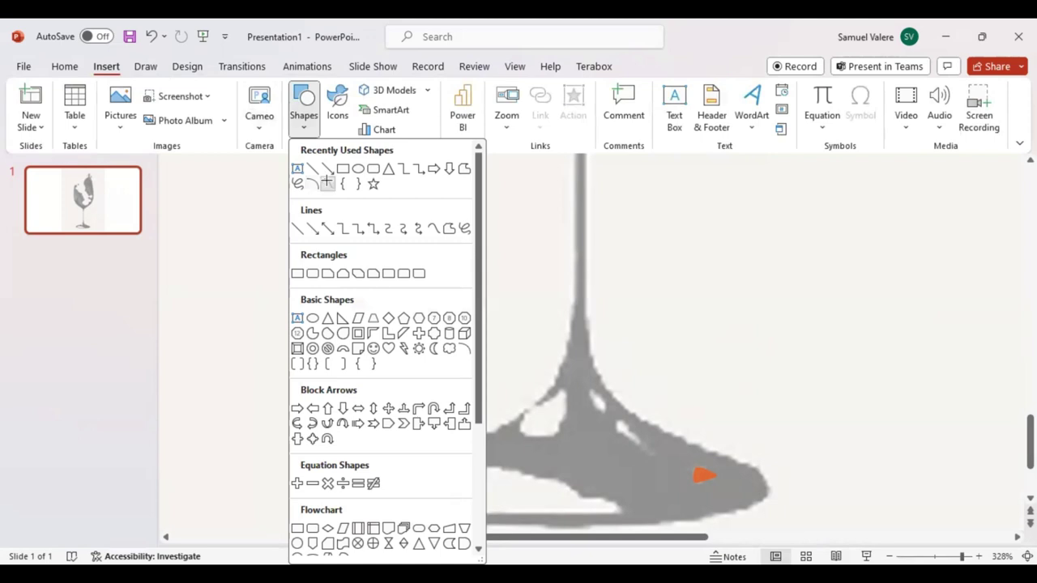
left_click(326, 182)
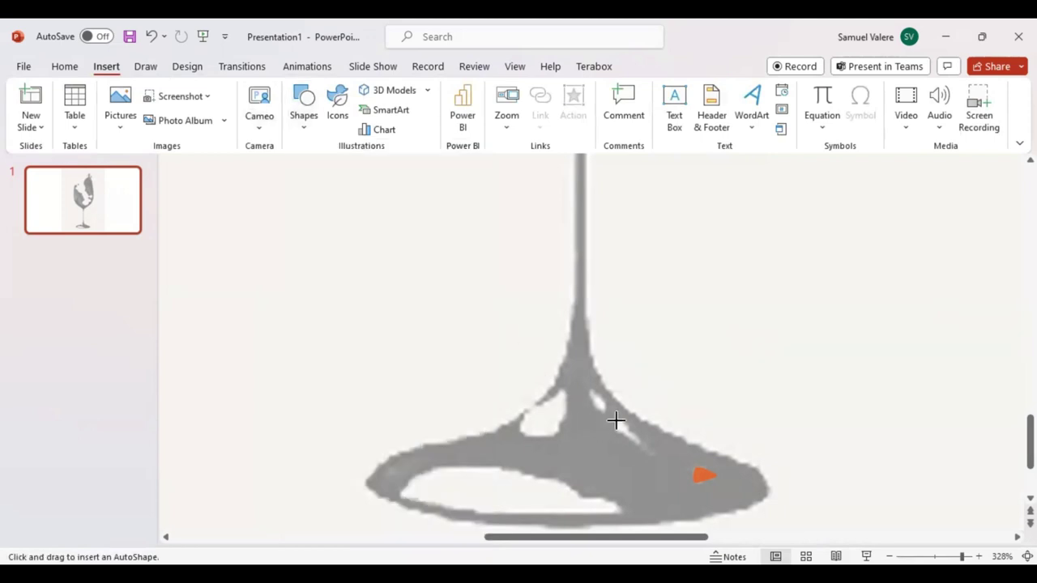
mouse_move(616, 420)
left_mouse_down()
mouse_move(646, 452)
mouse_move(621, 416)
left_mouse_up()
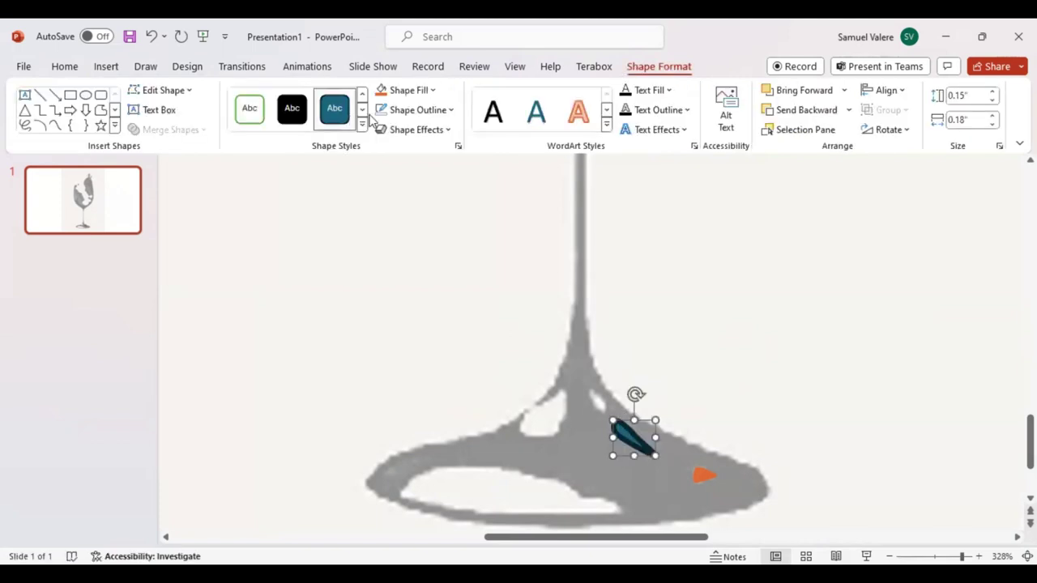
left_click(335, 108)
left_click(381, 93)
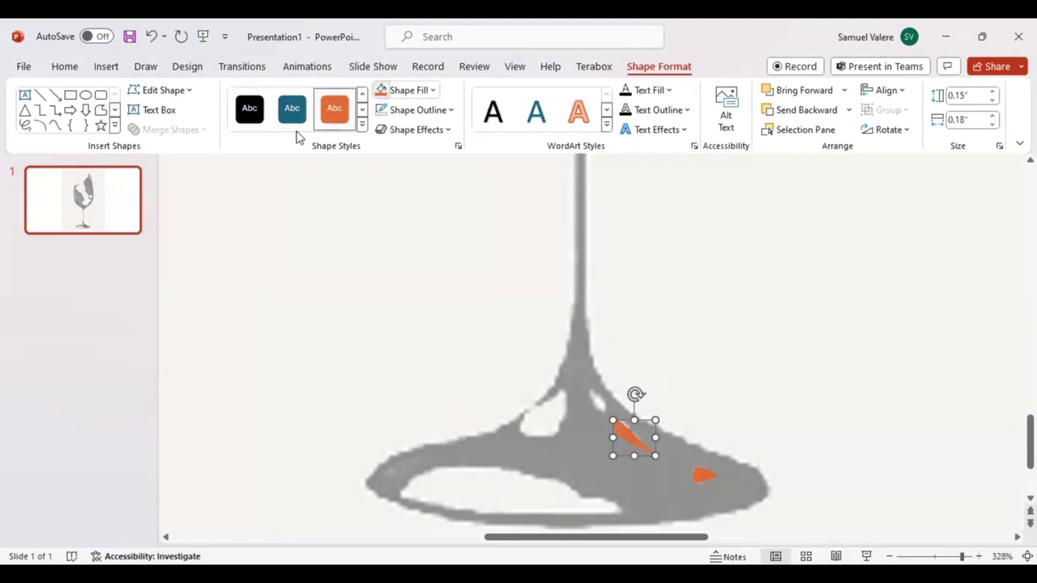
- Trace a tiny 0.11 × 0.08 in highlight just above it and colour it orange
left_click(55, 127)
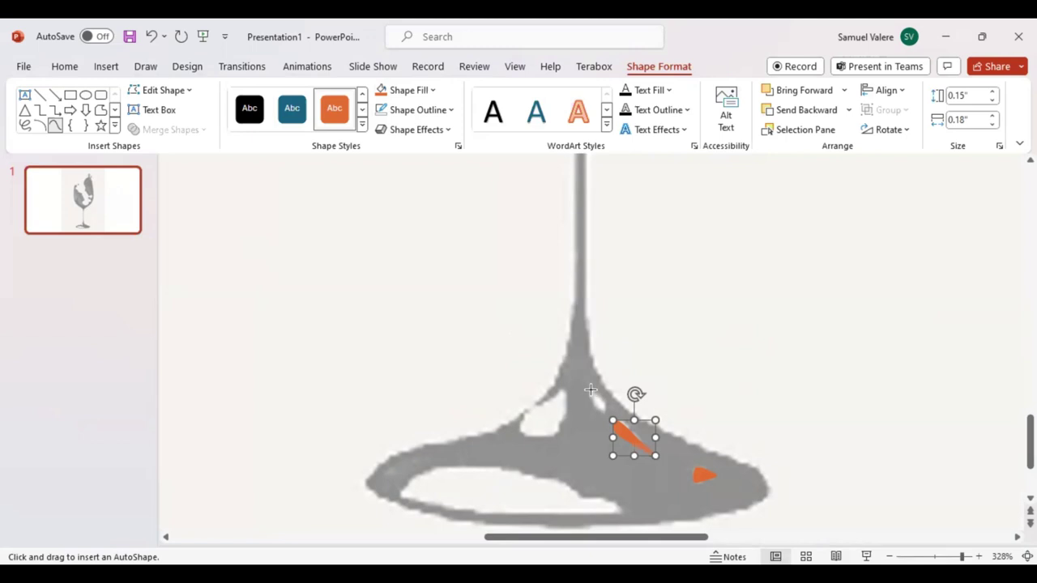
mouse_move(586, 389)
left_mouse_down()
mouse_move(602, 413)
mouse_move(592, 393)
left_mouse_up()
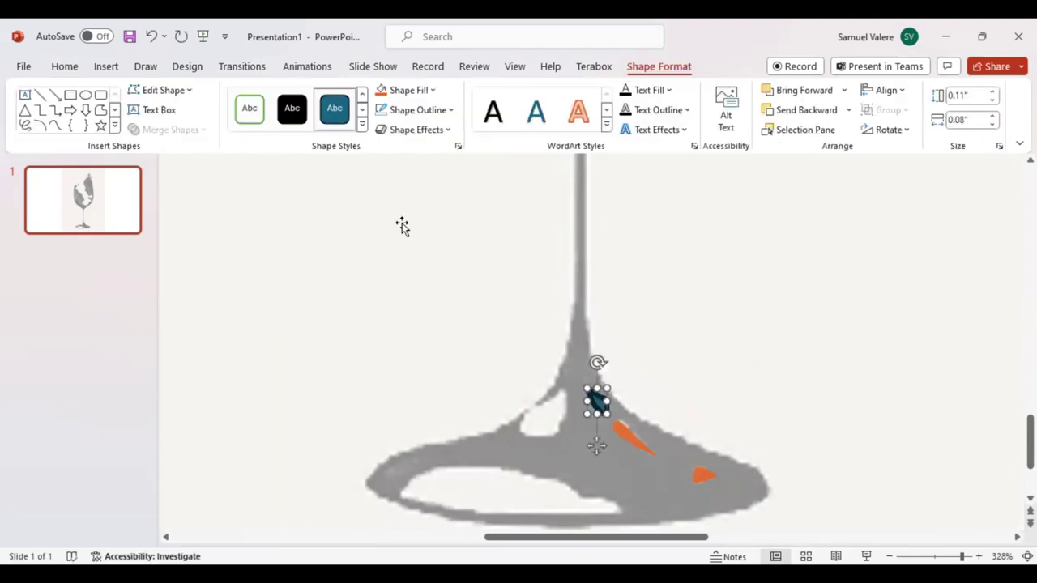
left_click(381, 91)
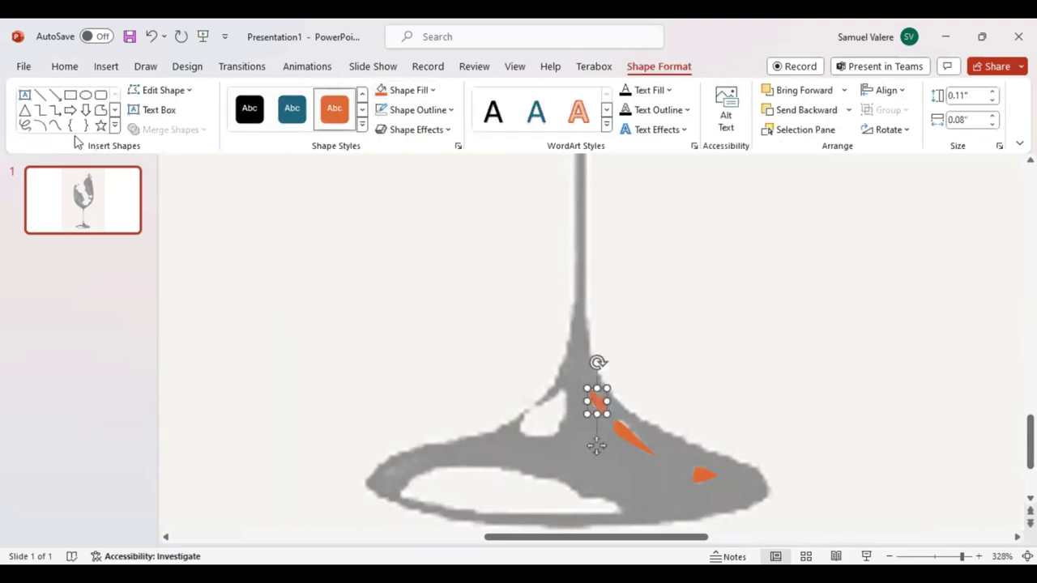
left_click(50, 127)
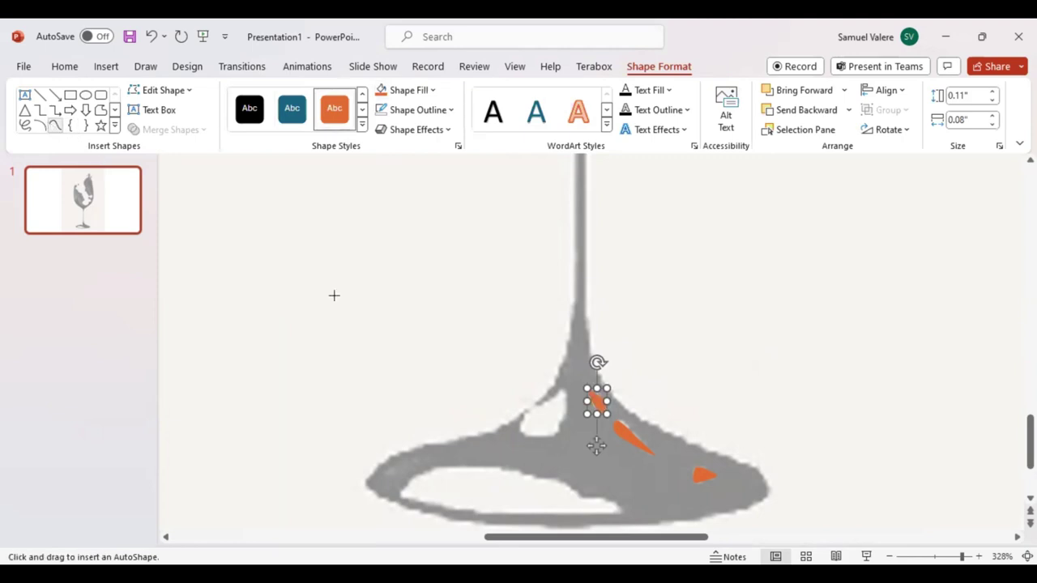
- Trace a 0.21 × 0.94 in freeform around the white oval in the base, with no outline
mouse_move(619, 507)
left_mouse_down()
mouse_move(529, 472)
mouse_move(475, 466)
mouse_move(430, 467)
mouse_move(399, 495)
mouse_move(483, 511)
mouse_move(614, 505)
left_mouse_up()
double_click(619, 508)
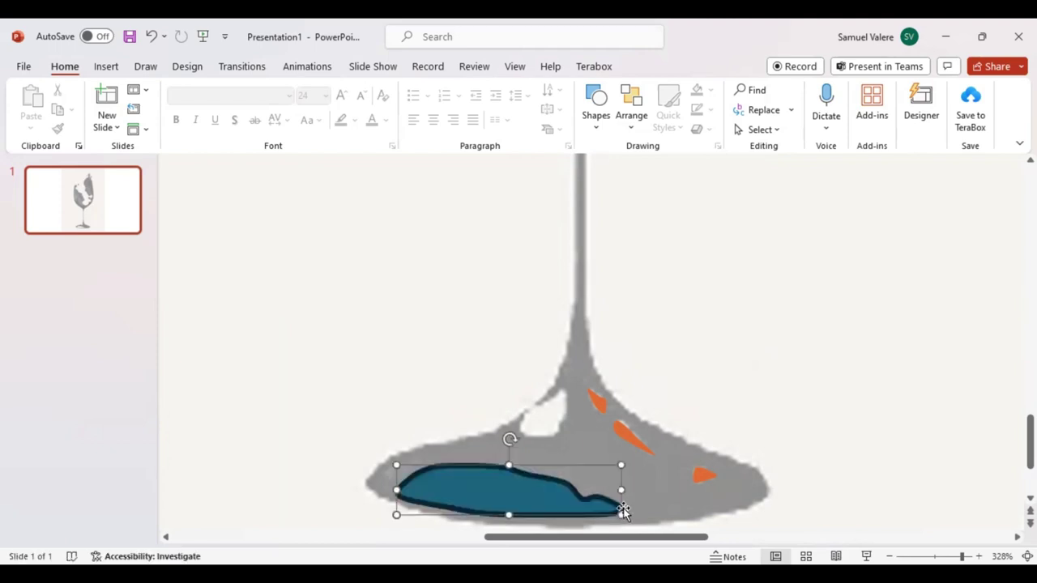
left_click(382, 114)
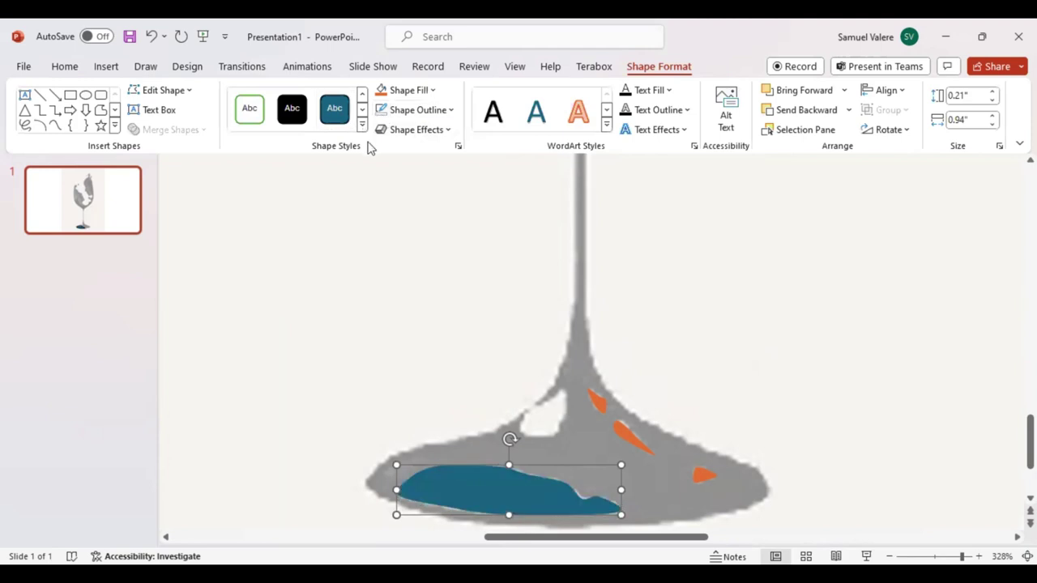
- Fill the oval shape orange and zoom out to about 68% to see the whole slide
left_click(383, 92)
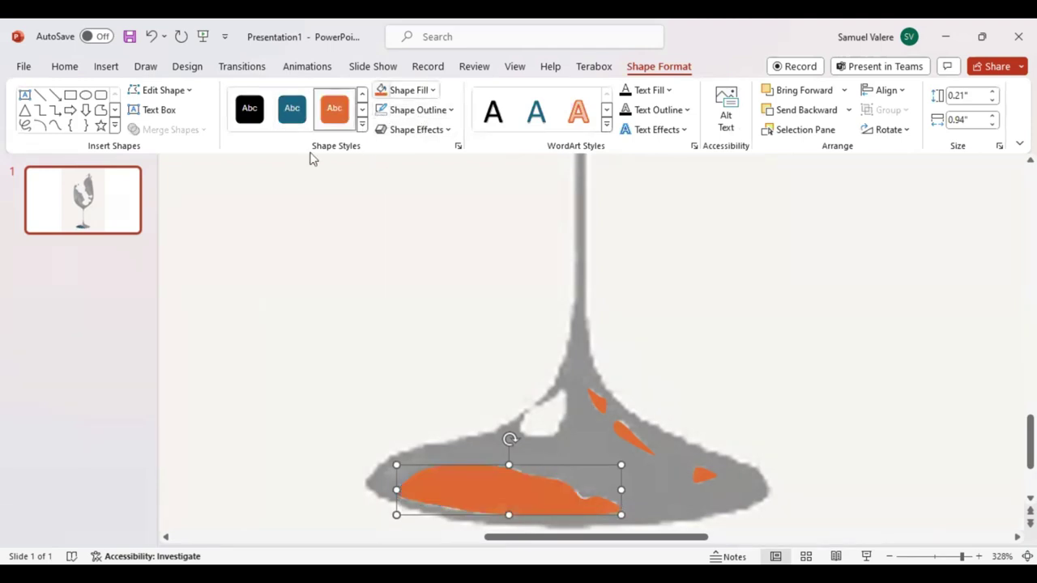
left_click(938, 547)
left_click_drag(934, 547, 924, 548)
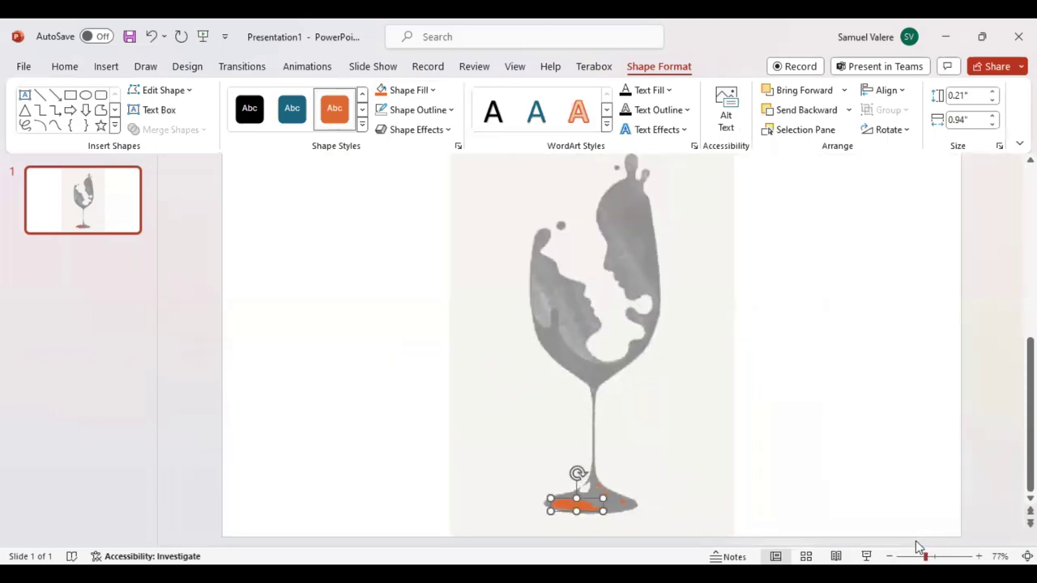
left_click_drag(924, 549, 922, 550)
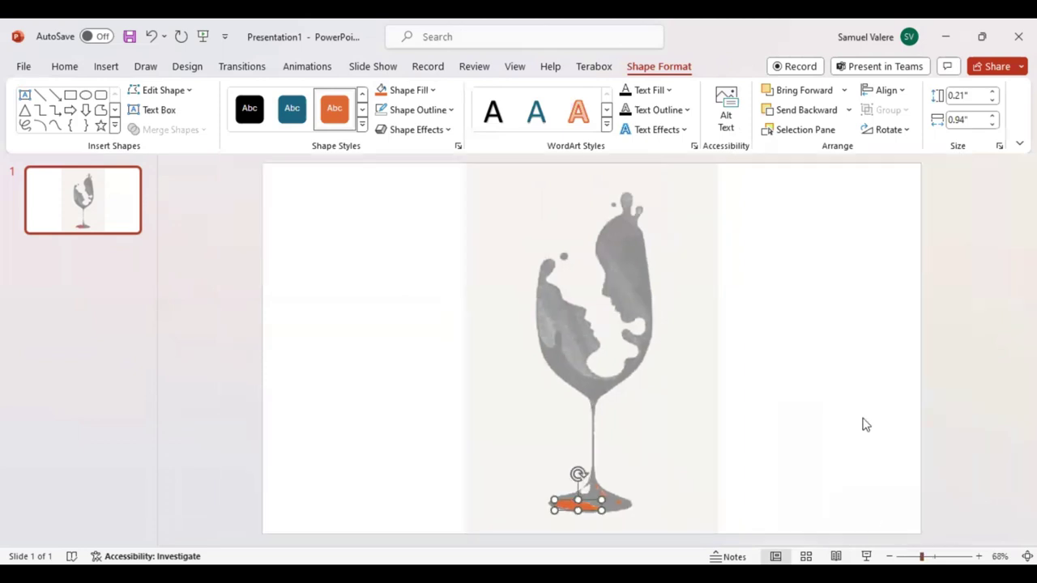
left_click(57, 127)
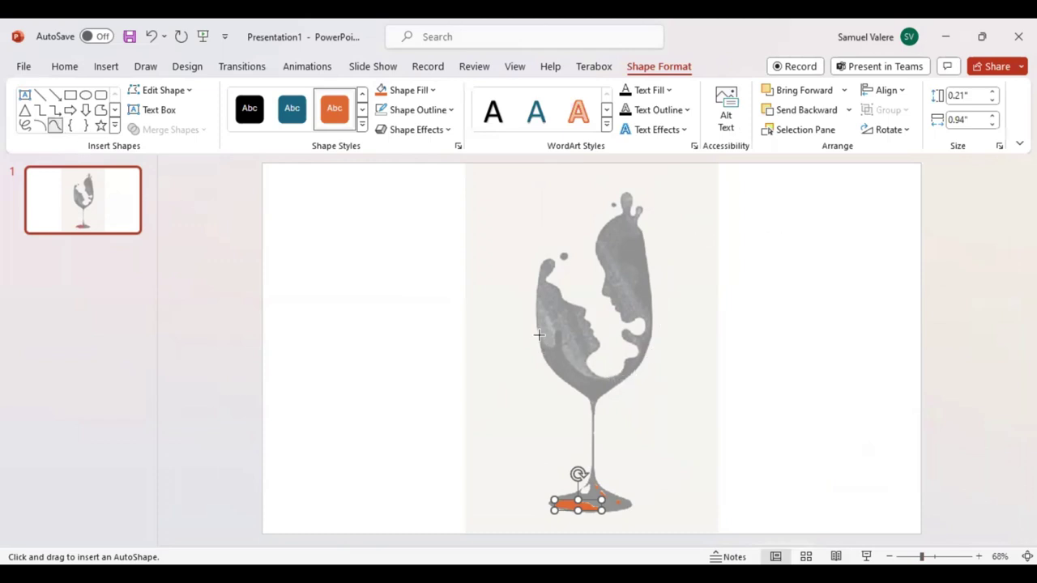
key("Escape")
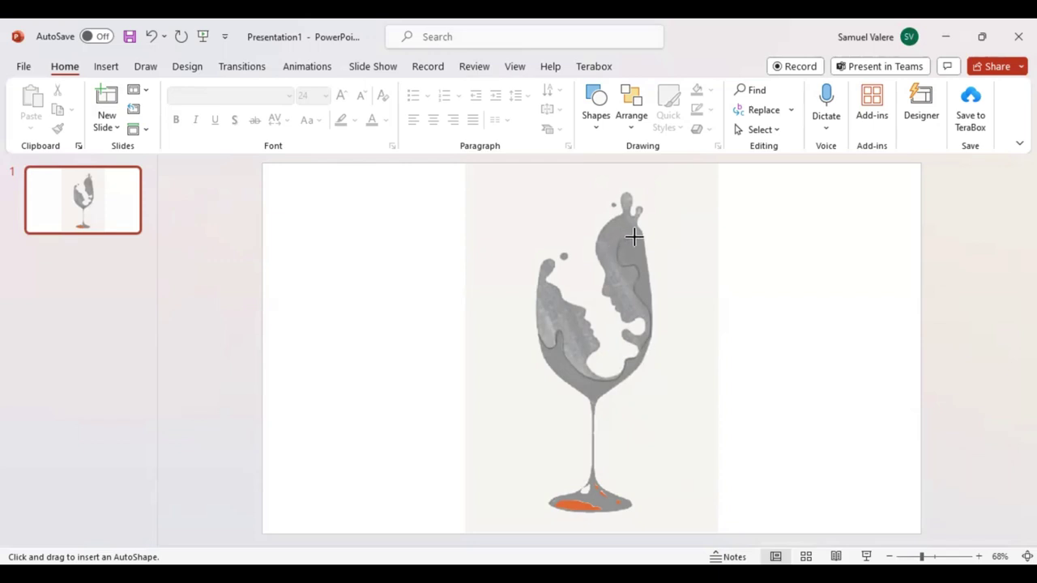
left_click(639, 237)
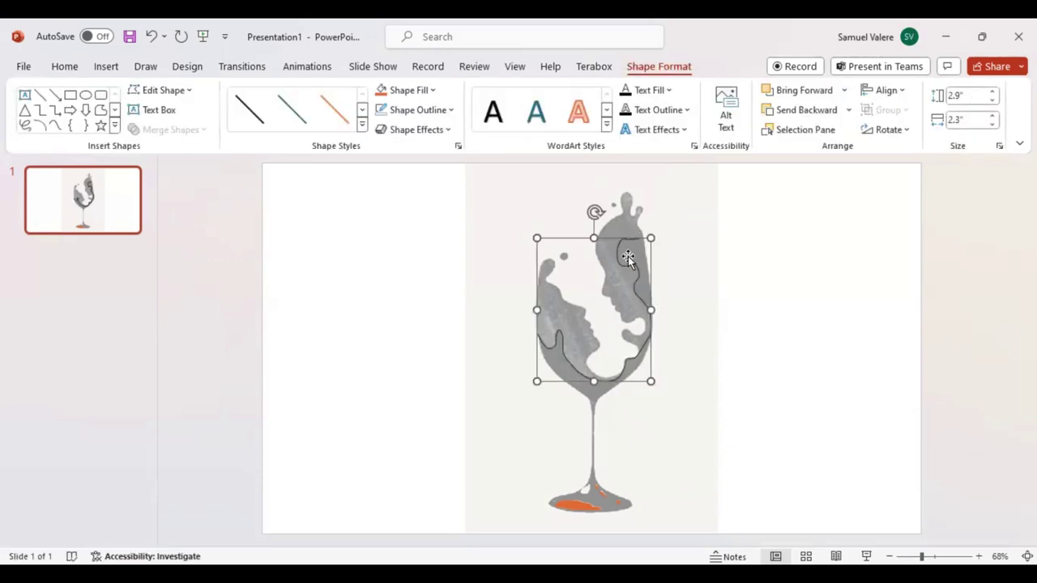
key("Delete")
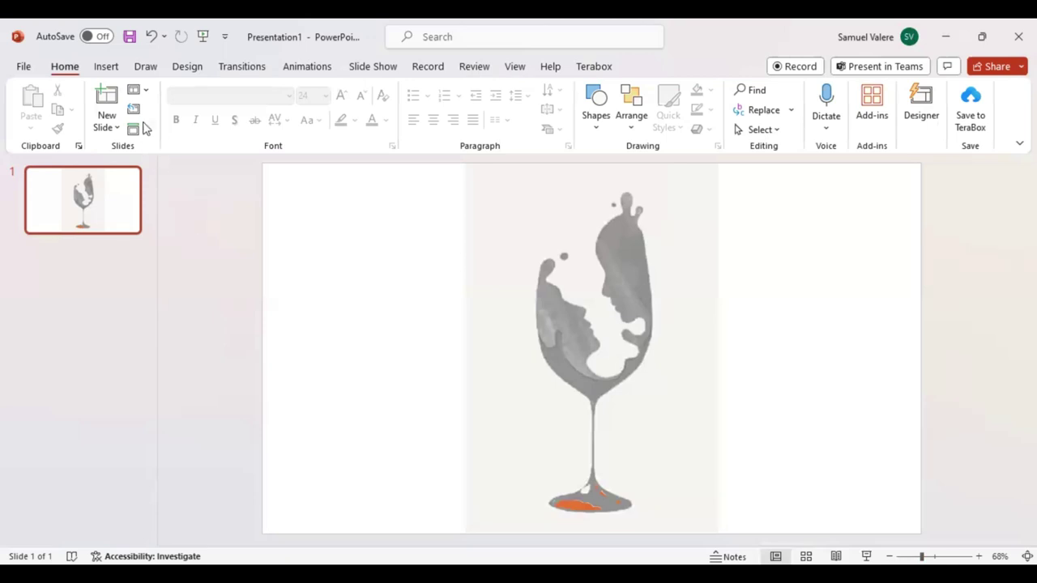
- Start a freeform trace along the glass bowl's edge, running up its right side toward the rim
left_click(106, 66)
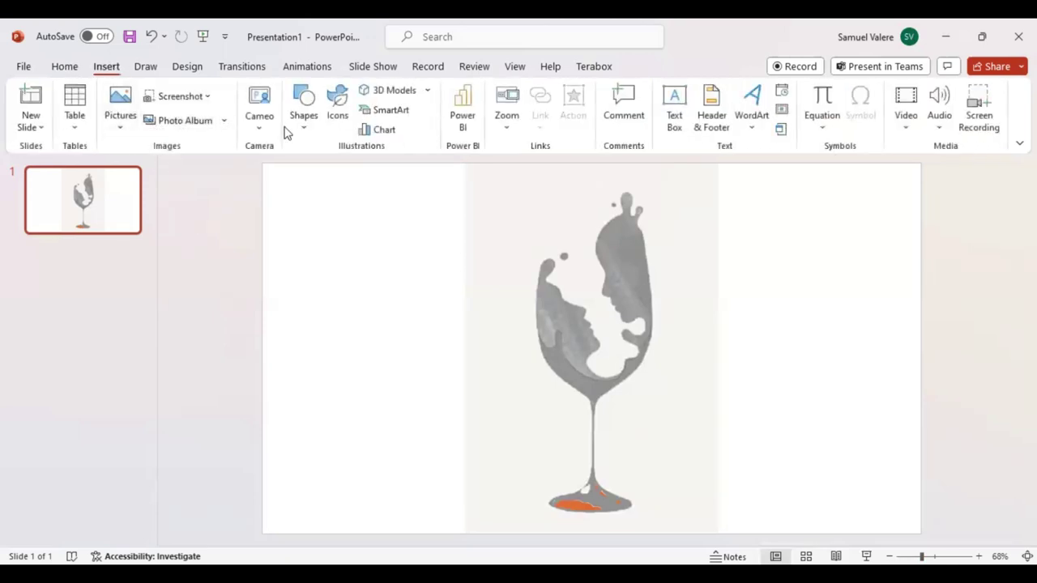
left_click(300, 120)
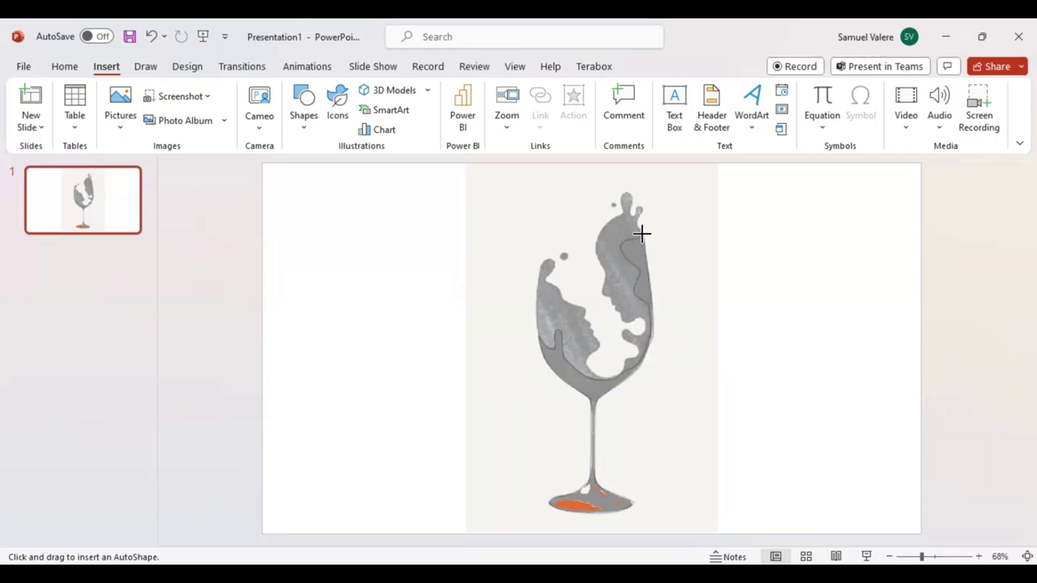
- Close the traced outline into a 5.74 × 2.33 in black shape behind the orange base pieces
left_click(640, 232)
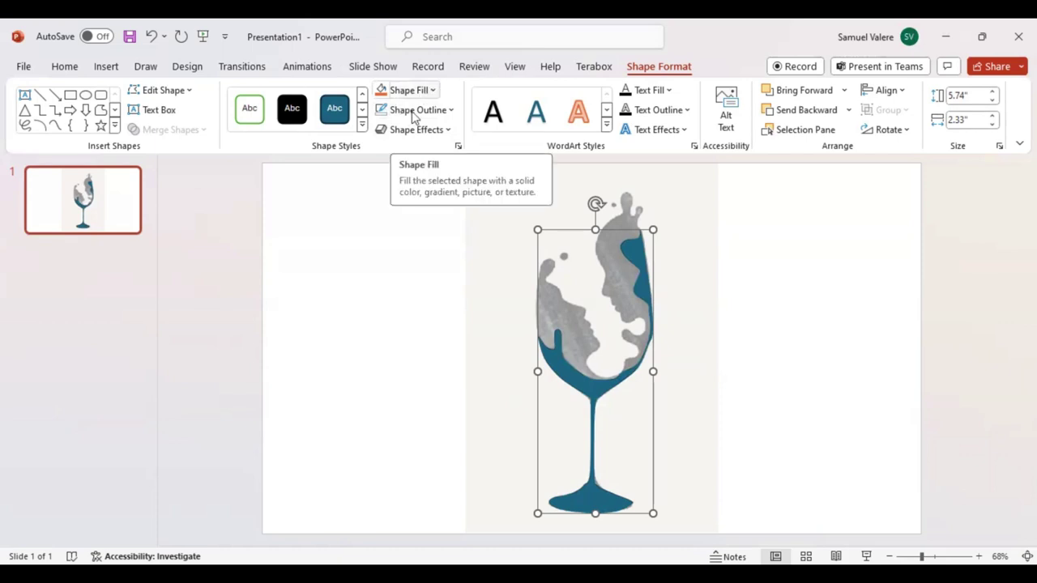
left_click(394, 129)
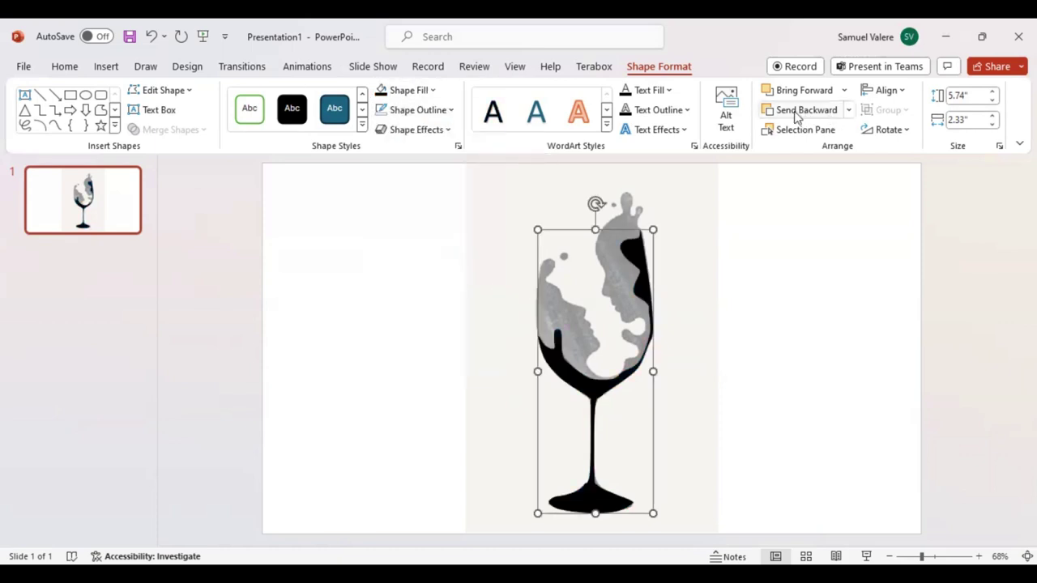
left_click(797, 113)
left_click(797, 115)
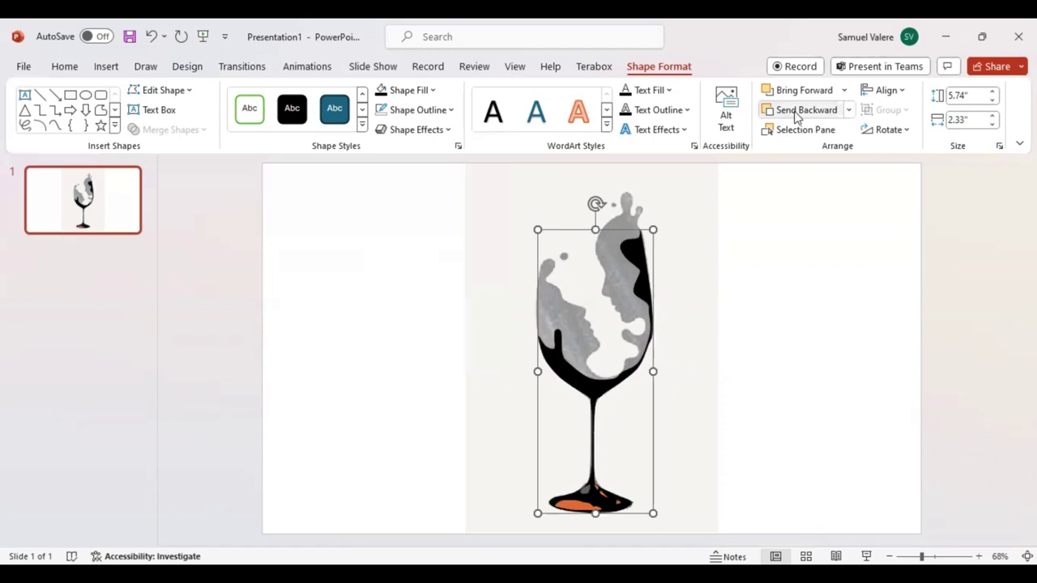
- Fill the large base shape white, then select the small highlight shapes on the base
left_click(578, 504)
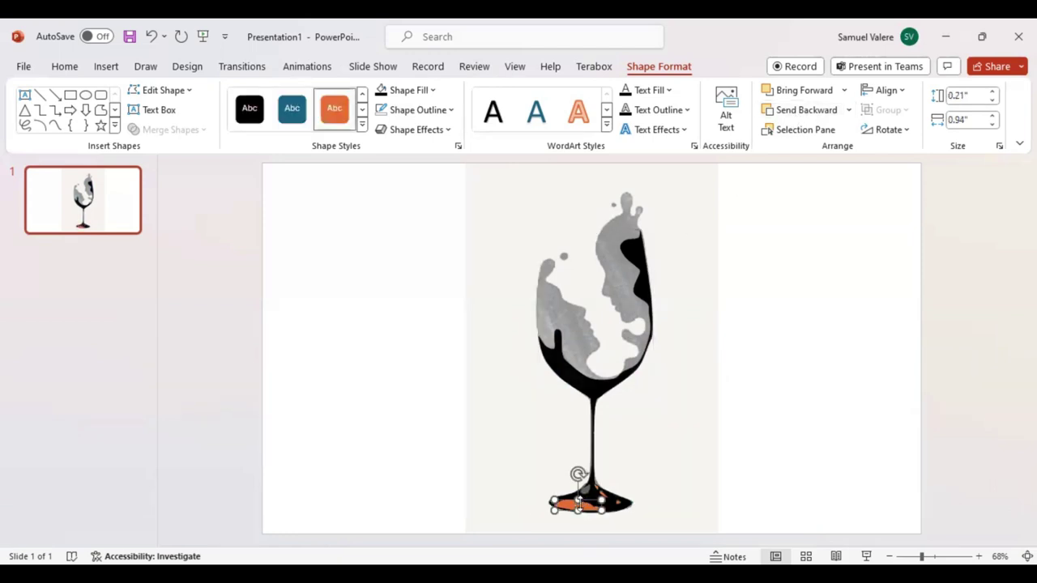
left_click(433, 92)
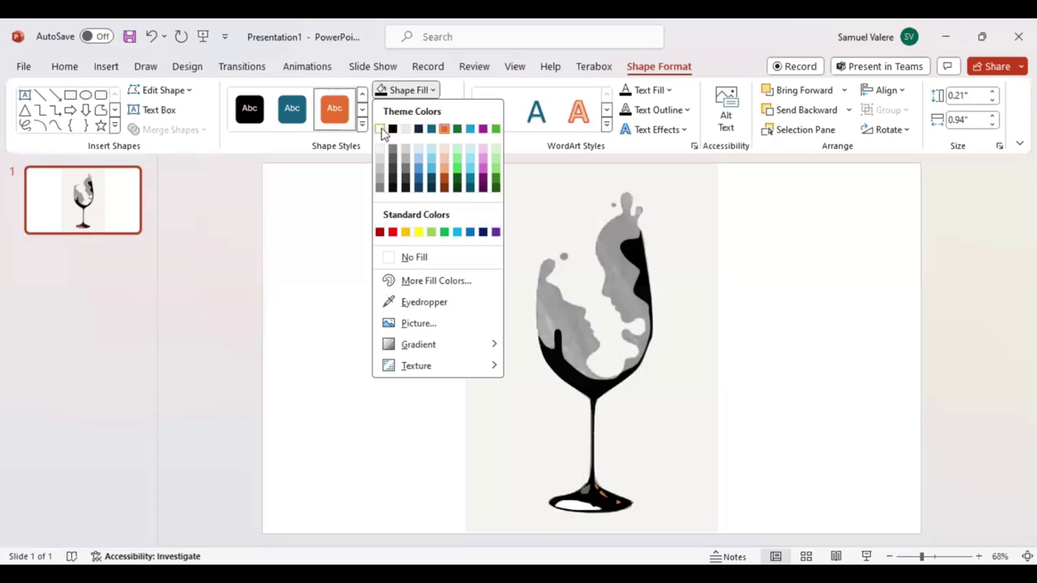
left_click(381, 130)
left_click(596, 489)
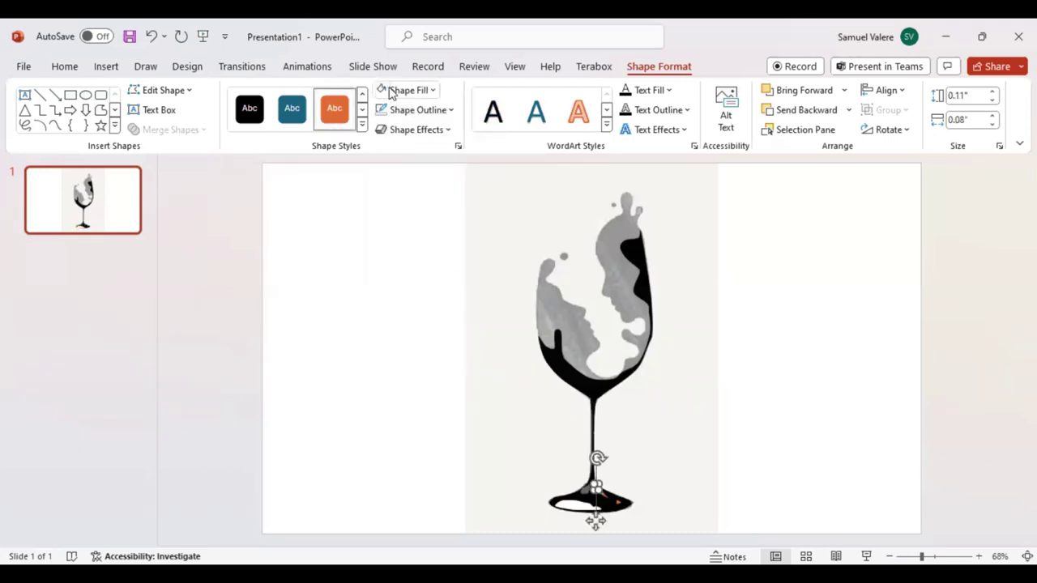
left_click(619, 499)
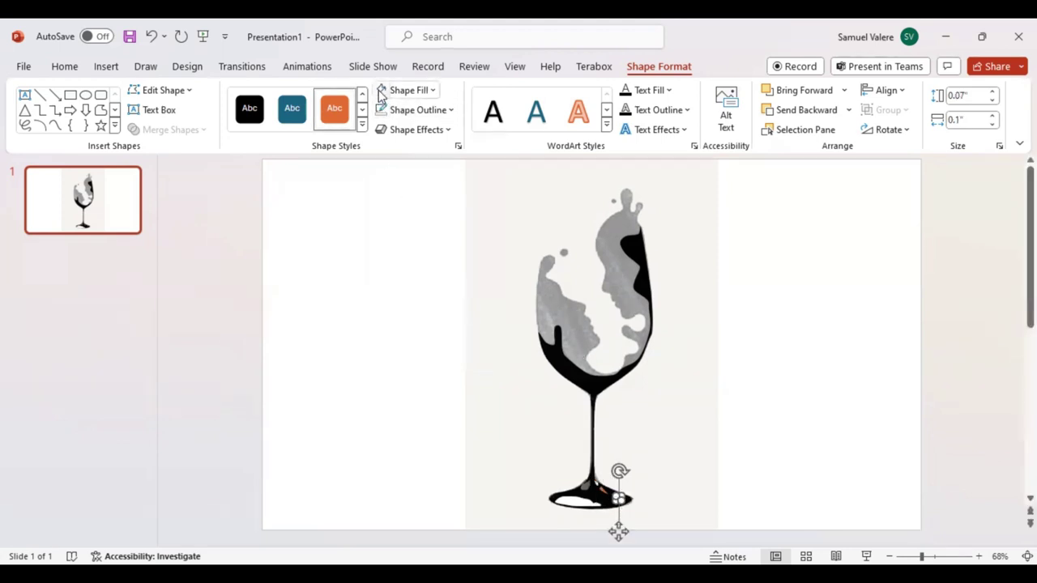
left_click(604, 491)
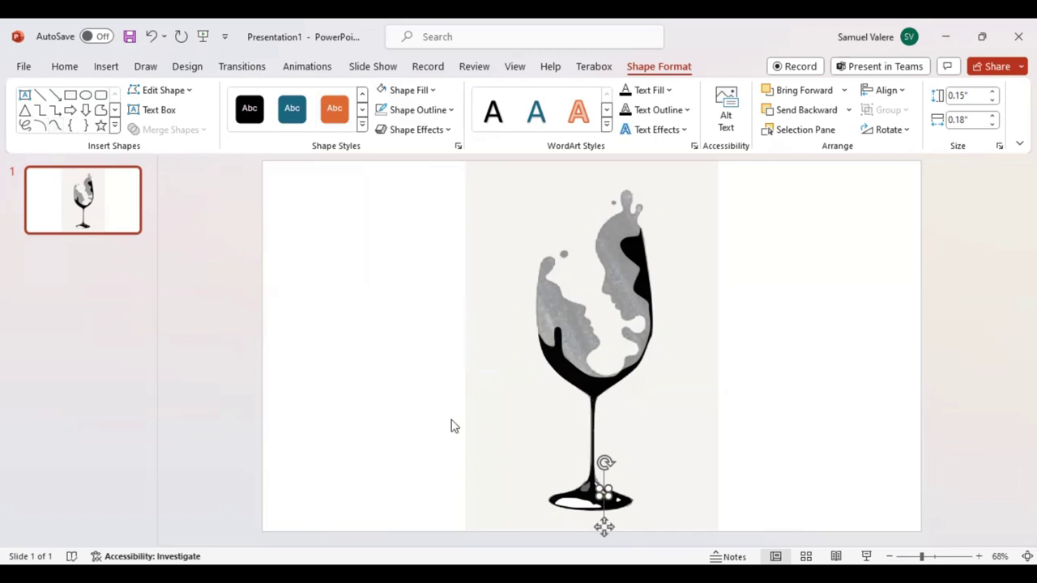
- Pick the Oval shape and zoom in on the droplet above the glass's left lip
left_click(54, 125)
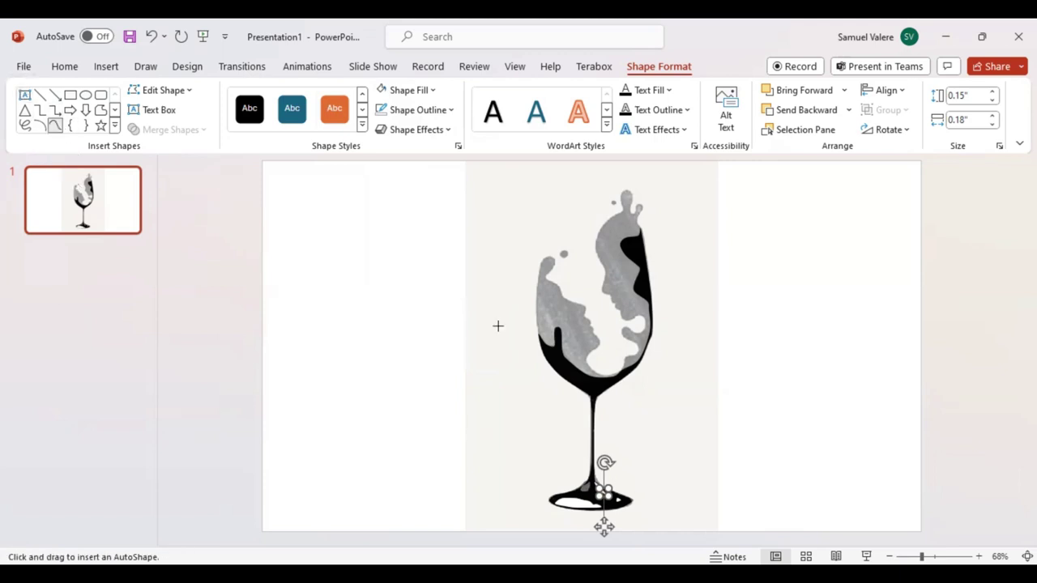
left_click_drag(933, 547, 953, 548)
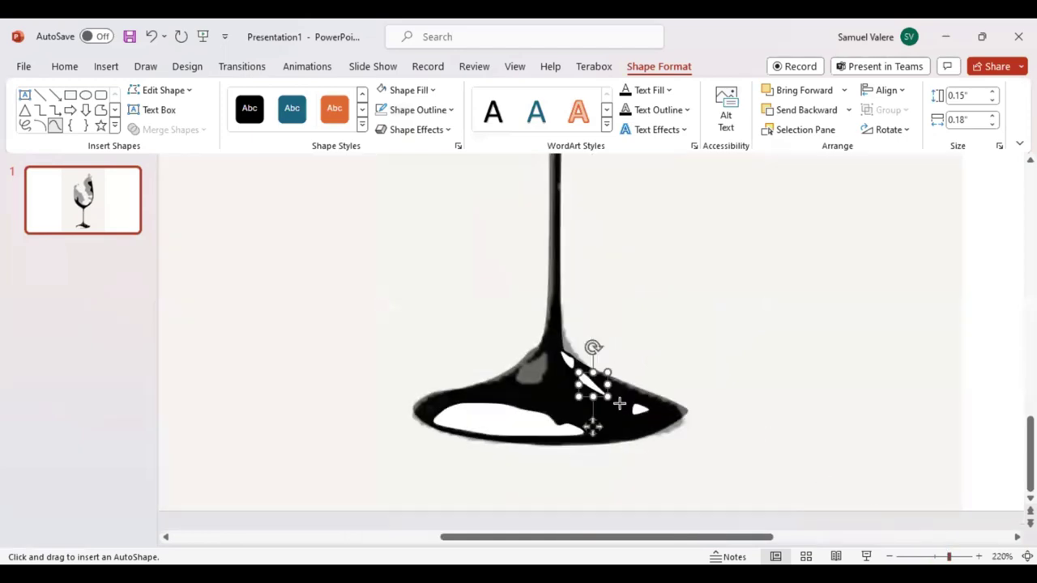
scroll(621, 405, "up", 1)
scroll(639, 398, "up", 1)
scroll(638, 394, "up", 2)
scroll(635, 389, "up", 1)
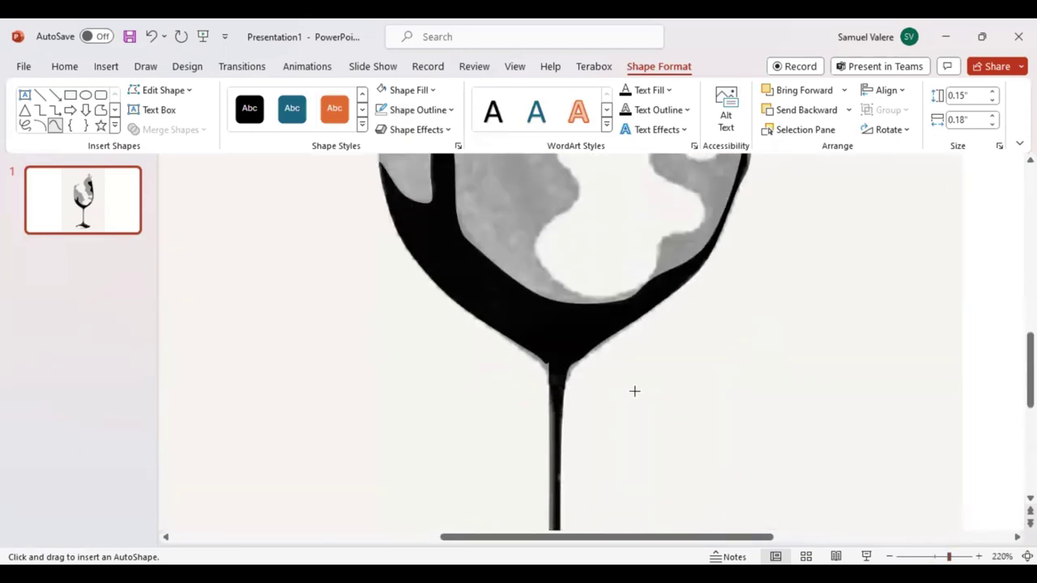
scroll(635, 389, "up", 1)
scroll(632, 389, "up", 1)
scroll(607, 386, "up", 1)
scroll(607, 381, "up", 2)
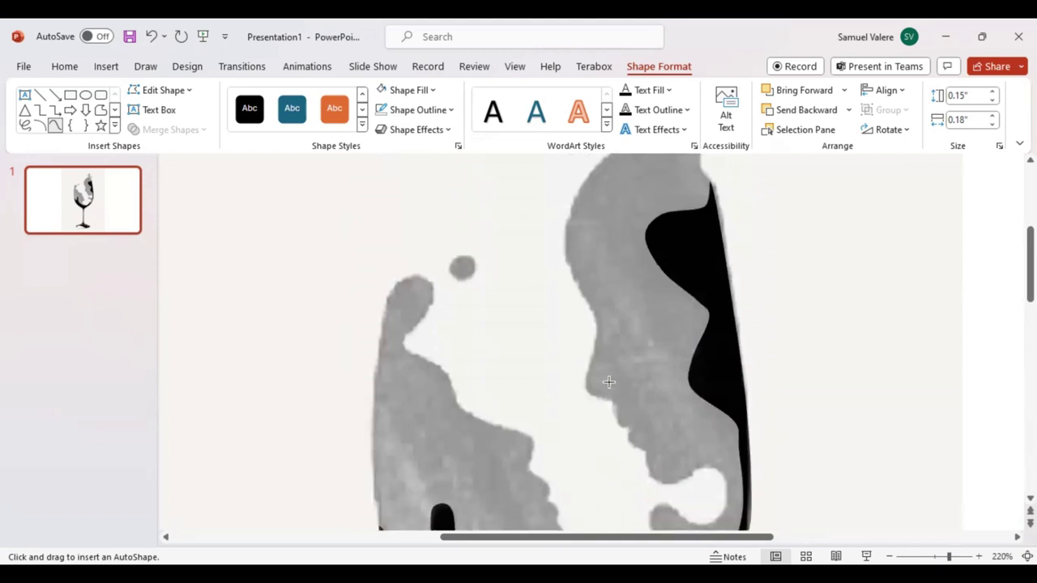
scroll(483, 316, "up", 1)
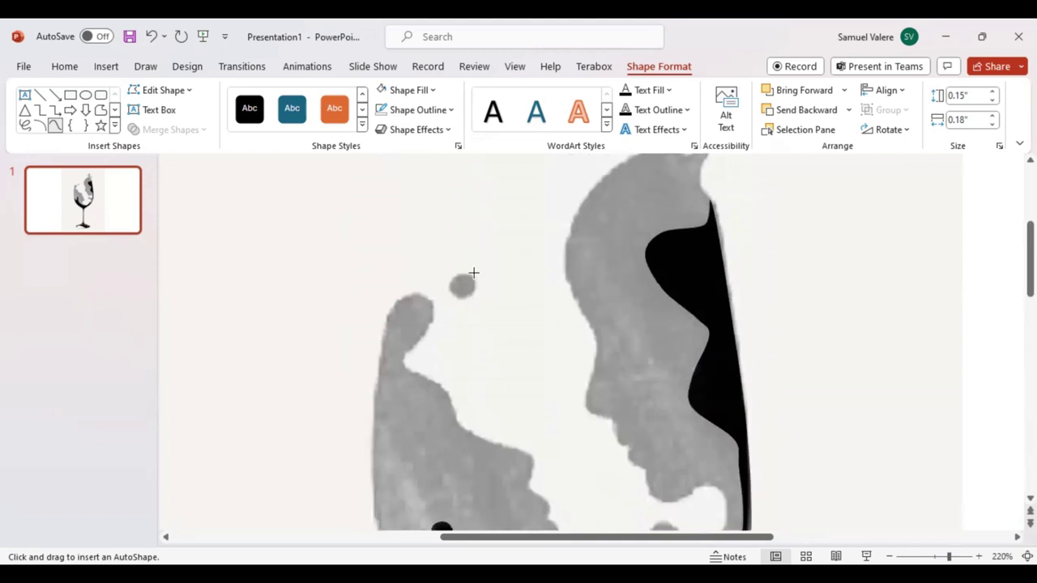
- Draw a small circle over the droplet and fill it grey
left_click(471, 282)
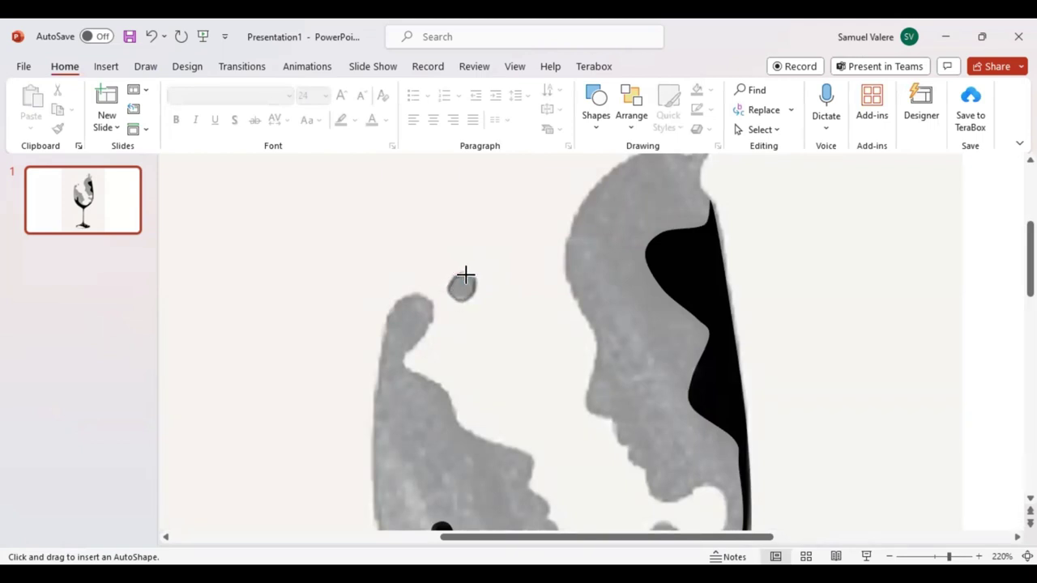
left_click_drag(465, 275, 471, 277)
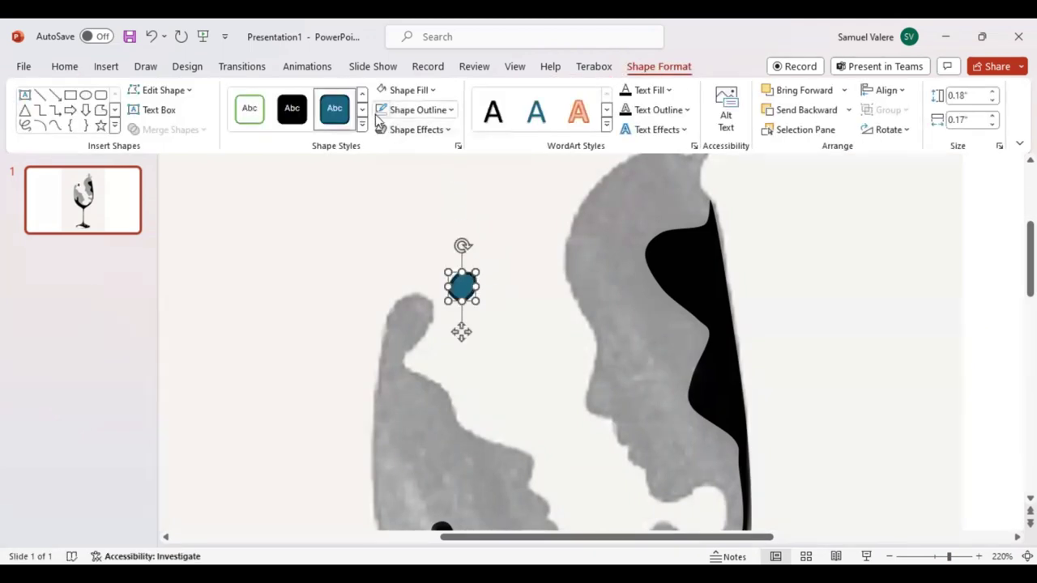
left_click(433, 91)
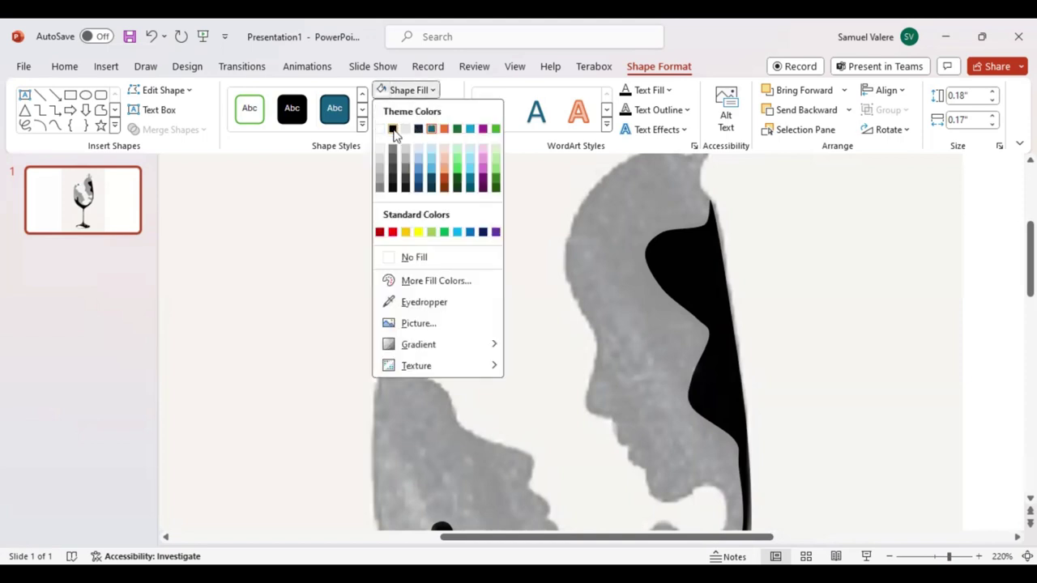
left_click(381, 188)
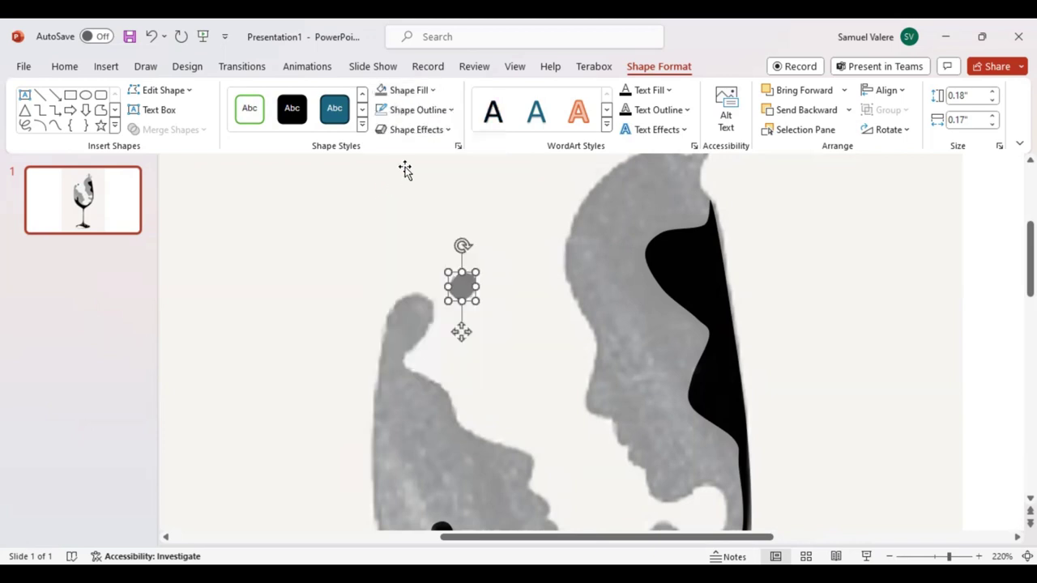
left_click(937, 548)
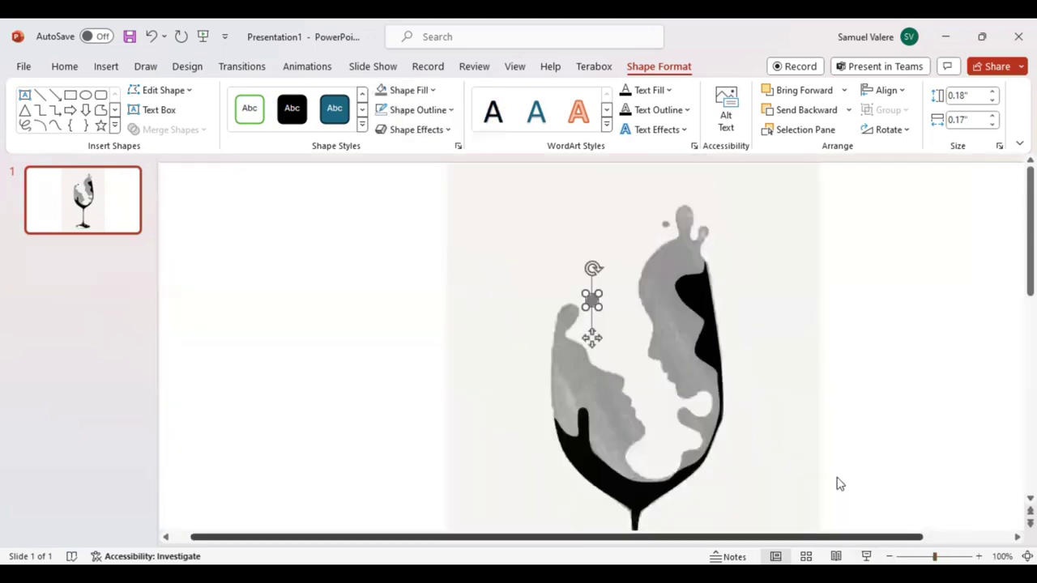
- Draw a tiny freeform shape on the top droplet and start a curve at the grey splash
left_click(54, 126)
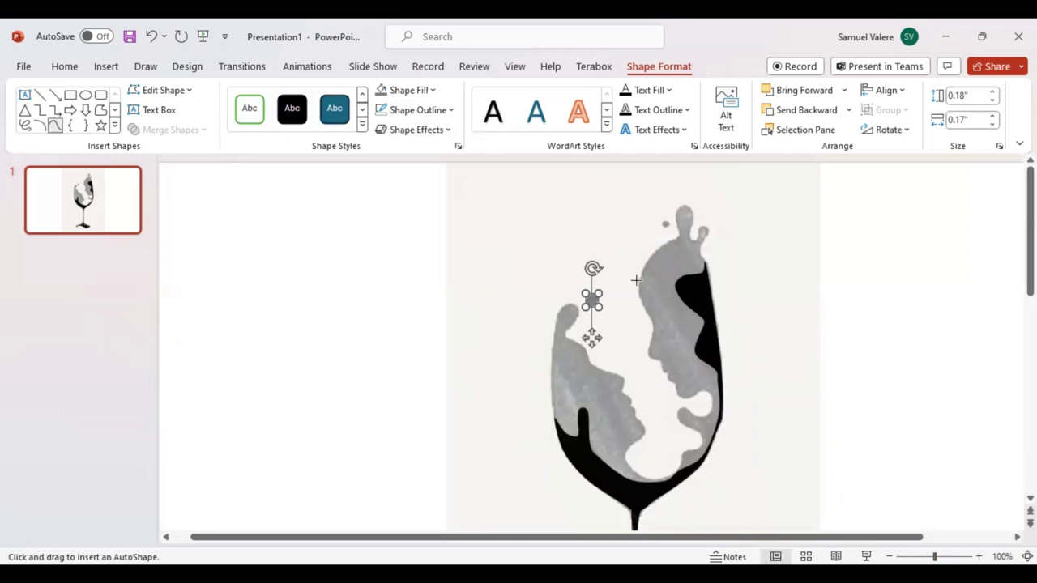
left_click(668, 225)
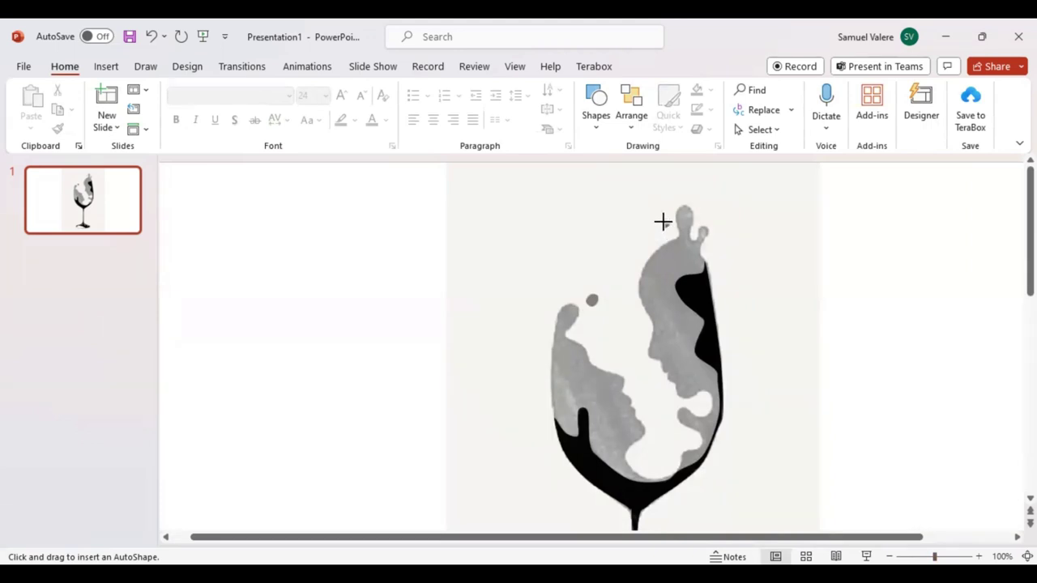
left_click_drag(666, 222, 668, 224)
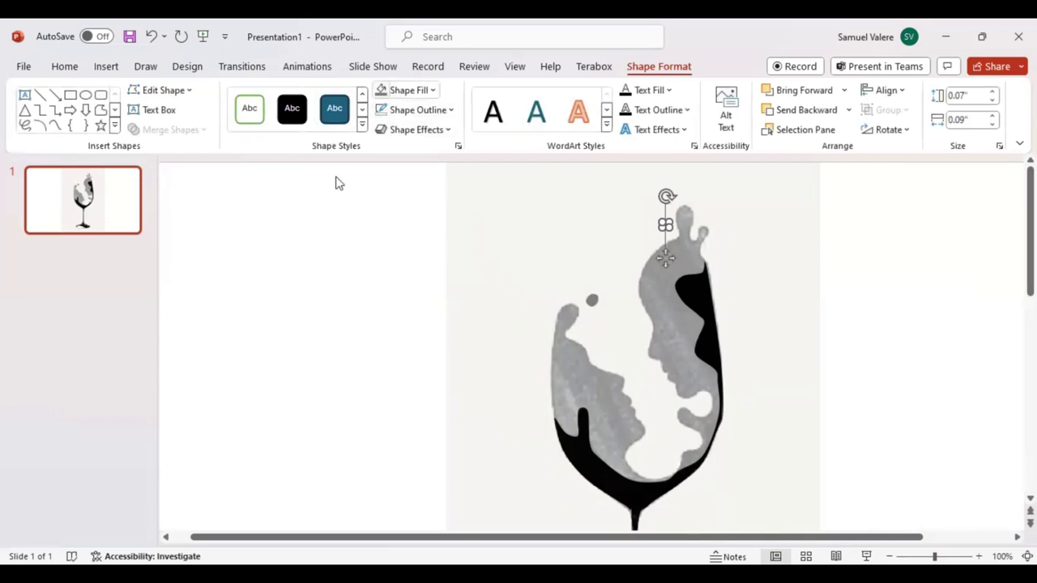
left_click(54, 125)
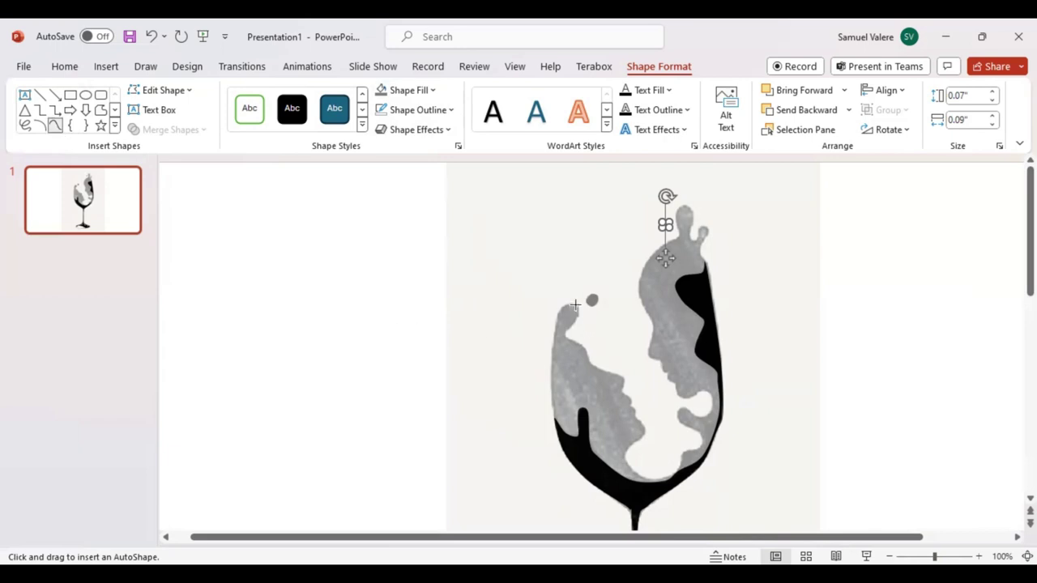
left_click(571, 303)
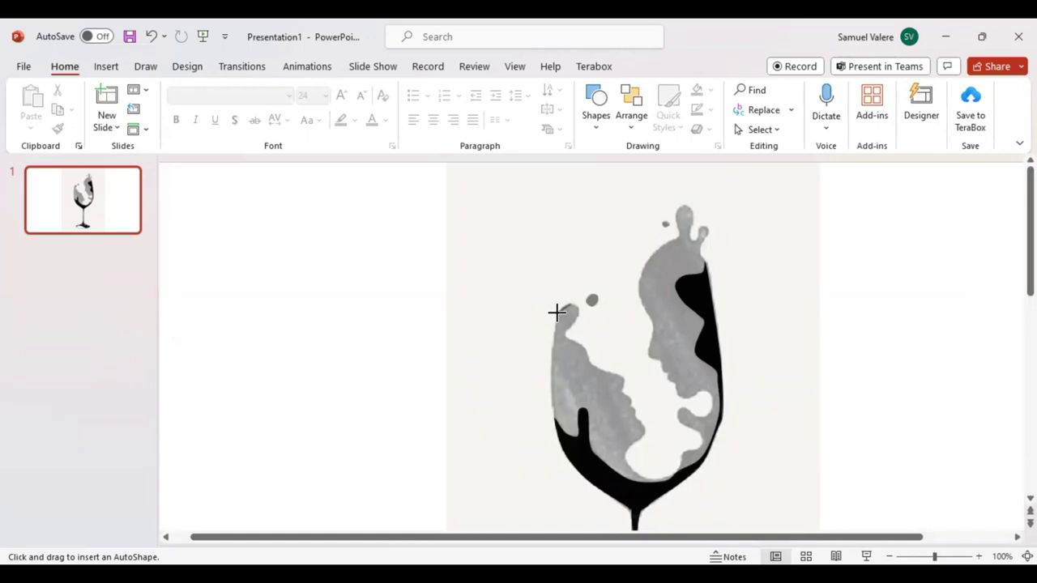
- Trace the curve from the bend point down the glass's left side and around the grey profiles
left_click(557, 312)
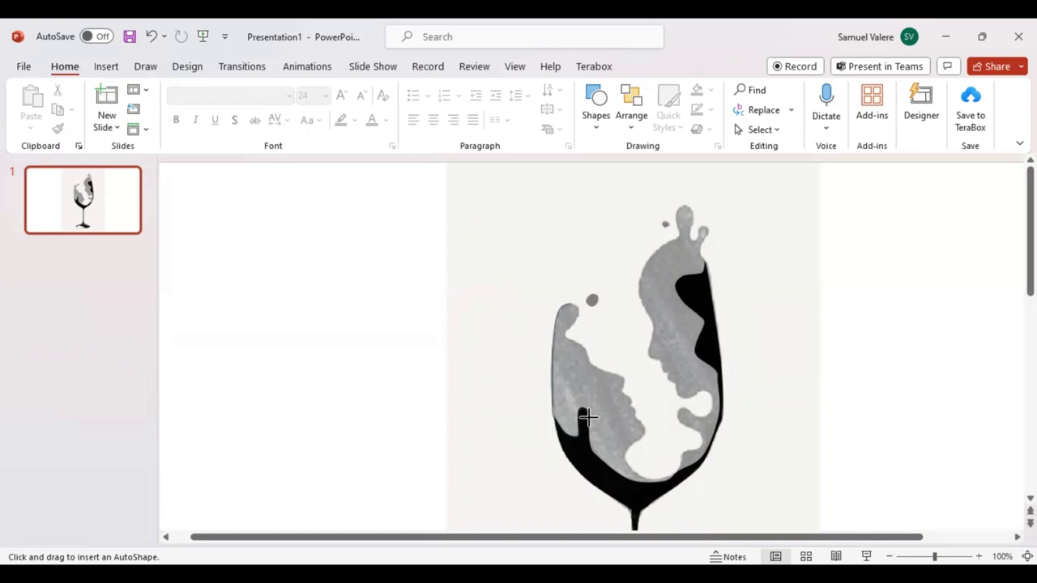
mouse_move(588, 417)
left_mouse_down()
mouse_move(591, 456)
mouse_move(621, 479)
mouse_move(656, 484)
mouse_move(703, 450)
mouse_move(721, 417)
mouse_move(718, 376)
mouse_move(696, 352)
mouse_move(701, 311)
mouse_move(676, 291)
mouse_move(681, 275)
mouse_move(702, 274)
mouse_move(708, 233)
left_mouse_up()
left_click_drag(704, 223, 697, 235)
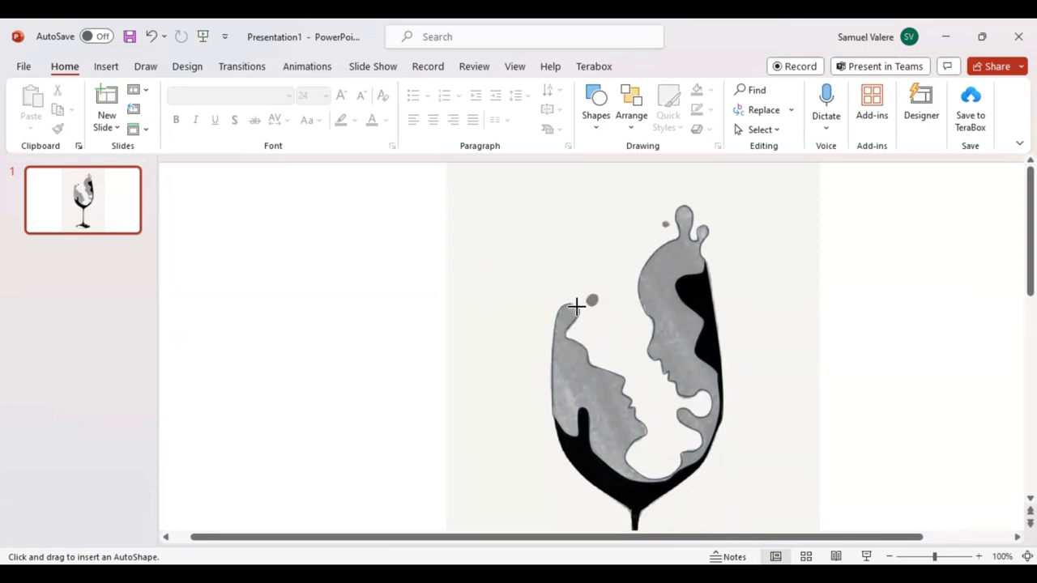
- Close the outline, fill it grey, and send it three layers back behind the black glass shapes
left_click(575, 305)
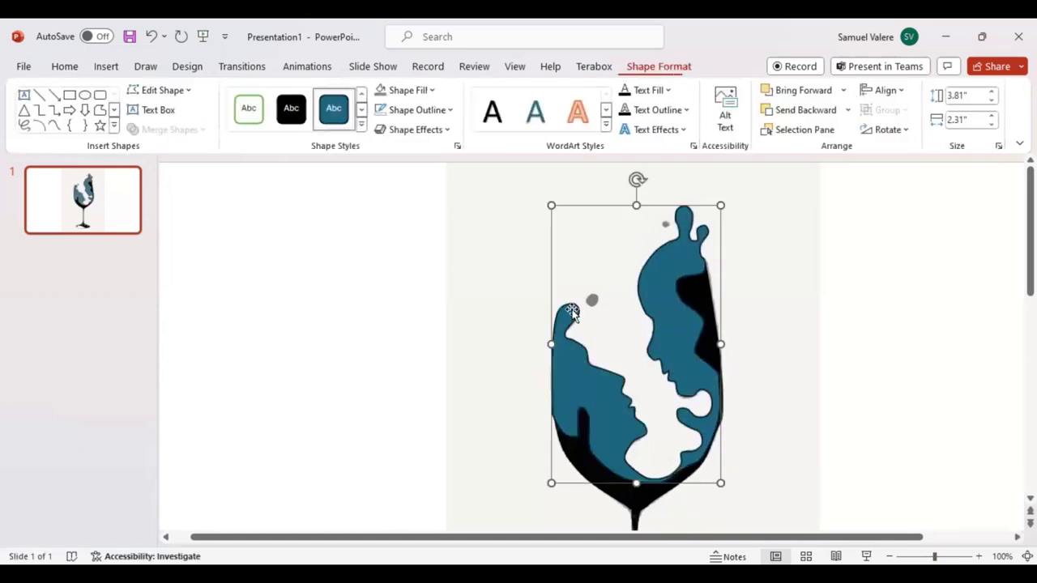
left_click(382, 91)
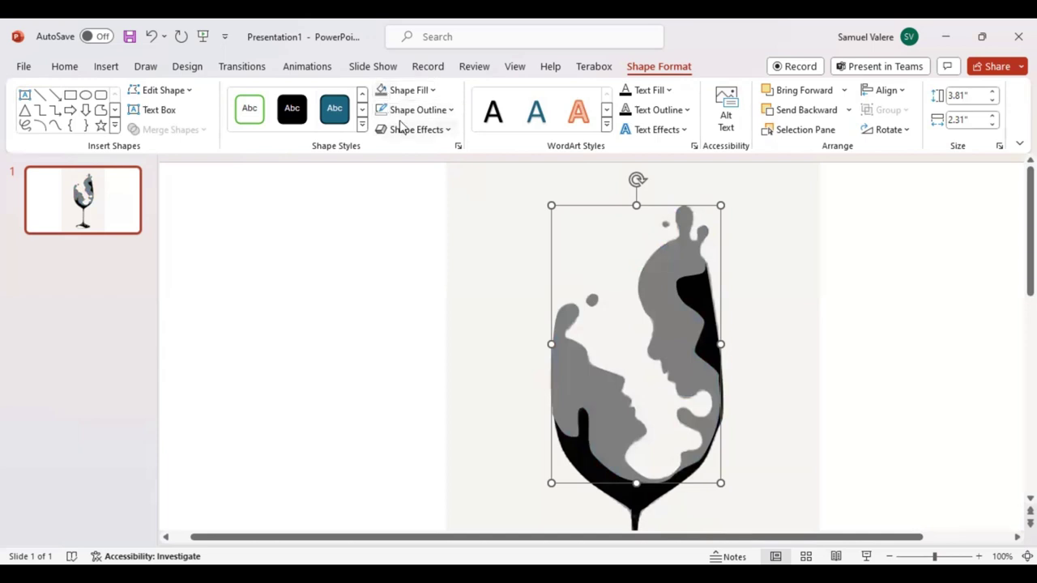
left_click(809, 111)
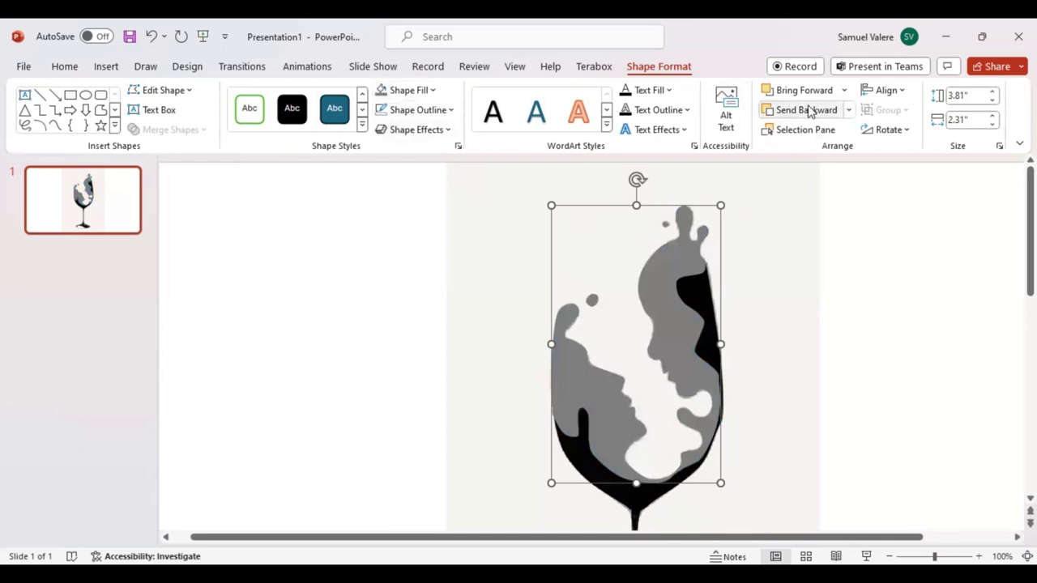
left_click(809, 111)
left_click(809, 111)
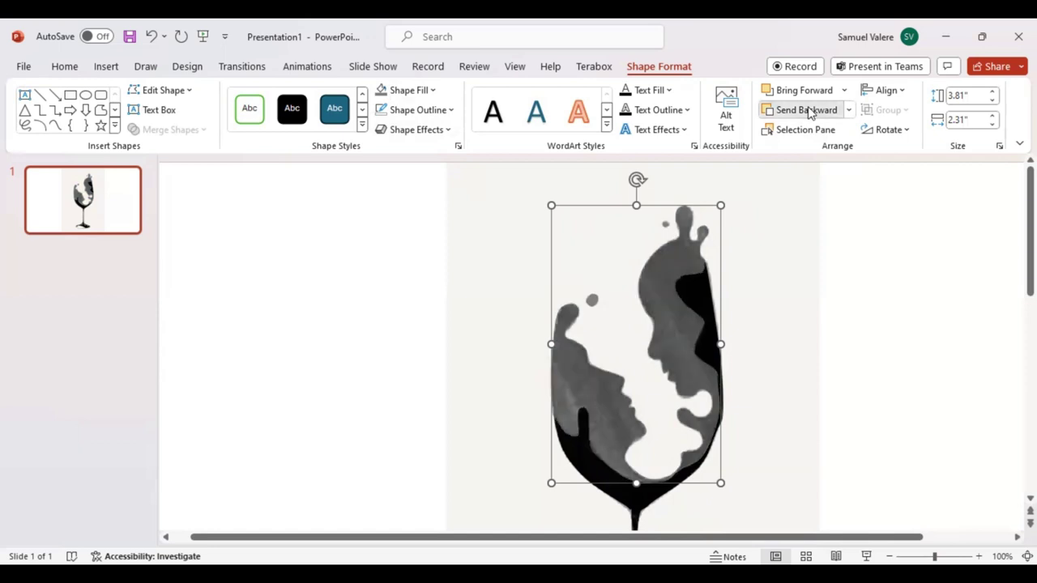
left_click(888, 359)
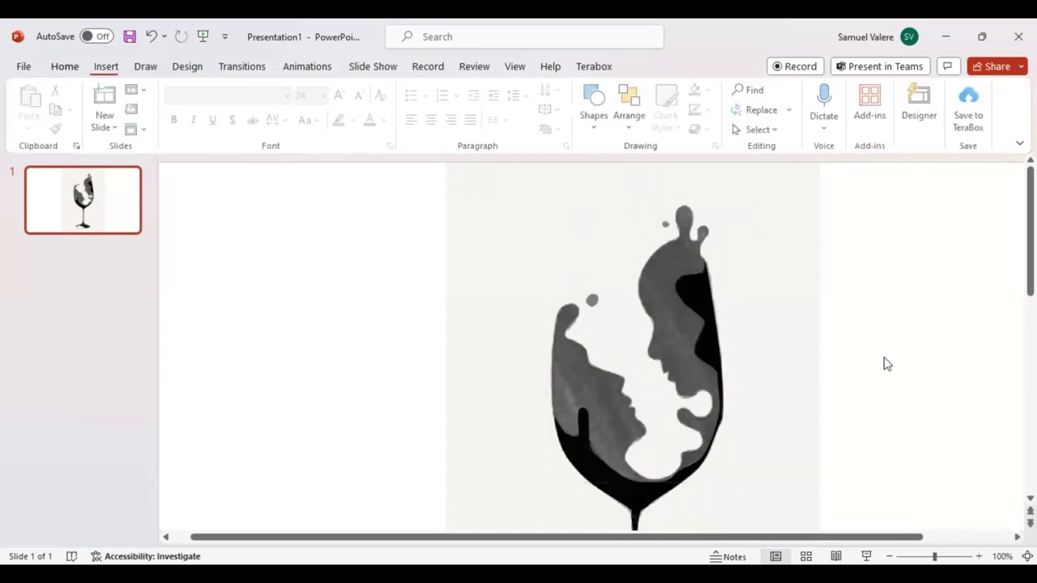
left_click(926, 556)
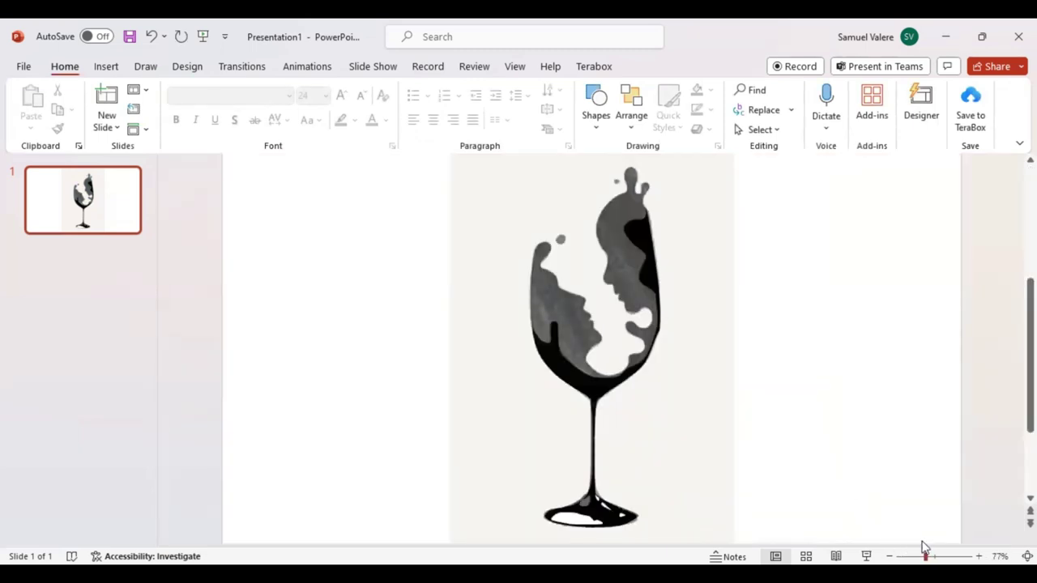
- Zoom to 69% and shrink the reference photo into a thumbnail in the top-right corner
left_click_drag(924, 551, 920, 551)
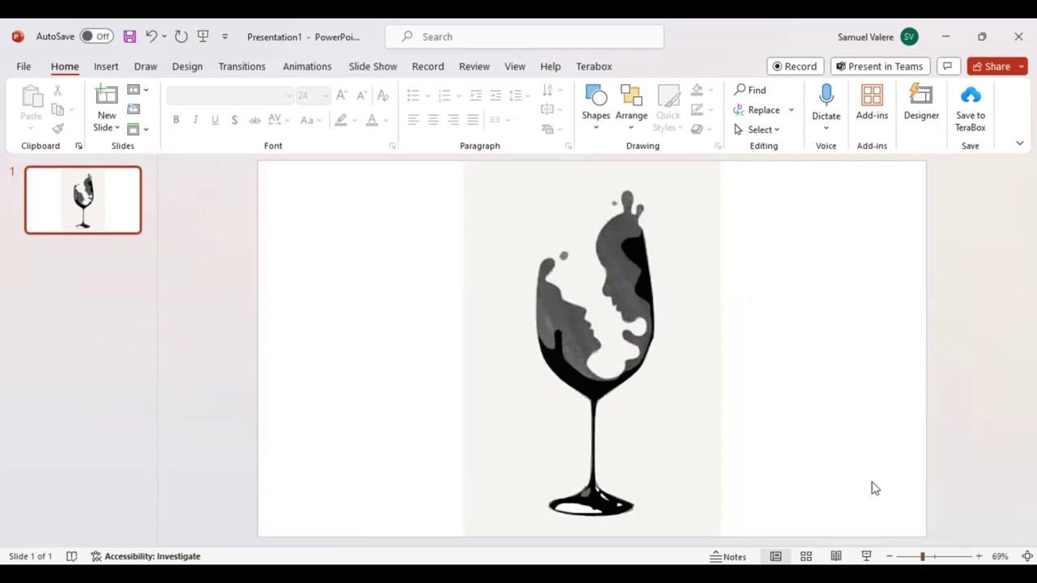
left_click(702, 458)
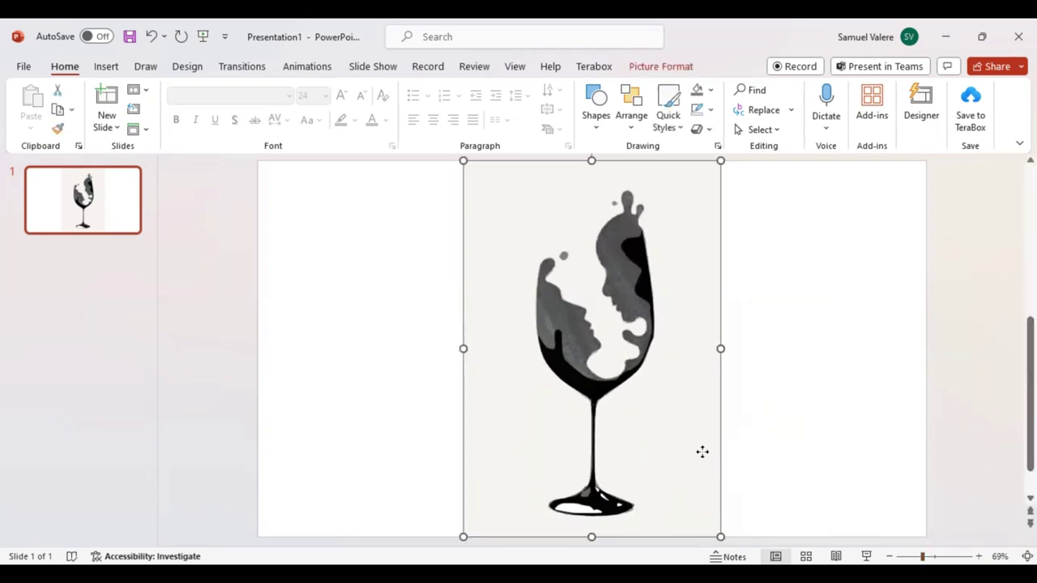
left_click_drag(703, 457, 775, 477)
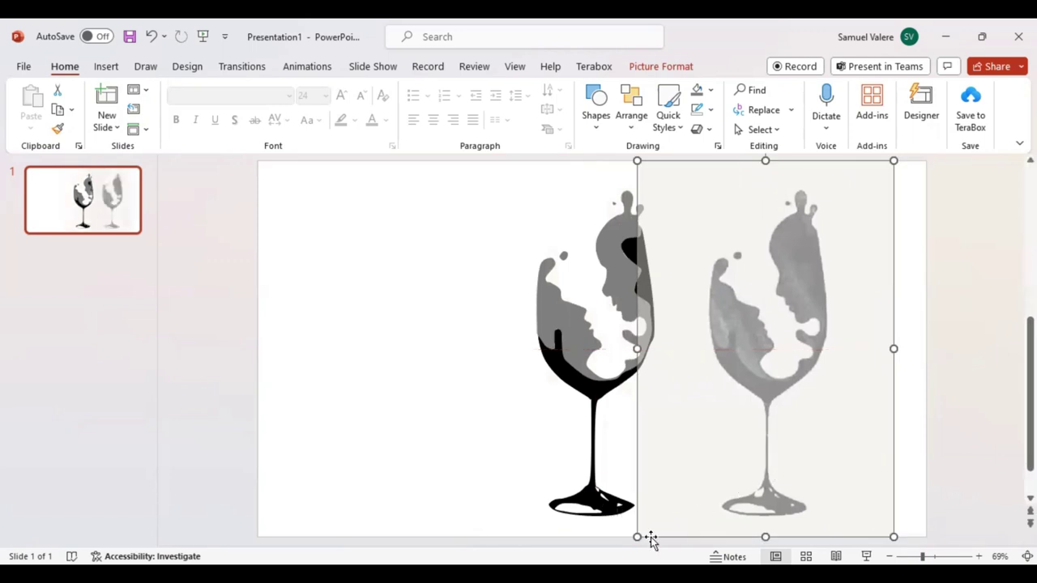
mouse_move(638, 537)
left_mouse_down()
mouse_move(756, 458)
mouse_move(909, 209)
left_mouse_up()
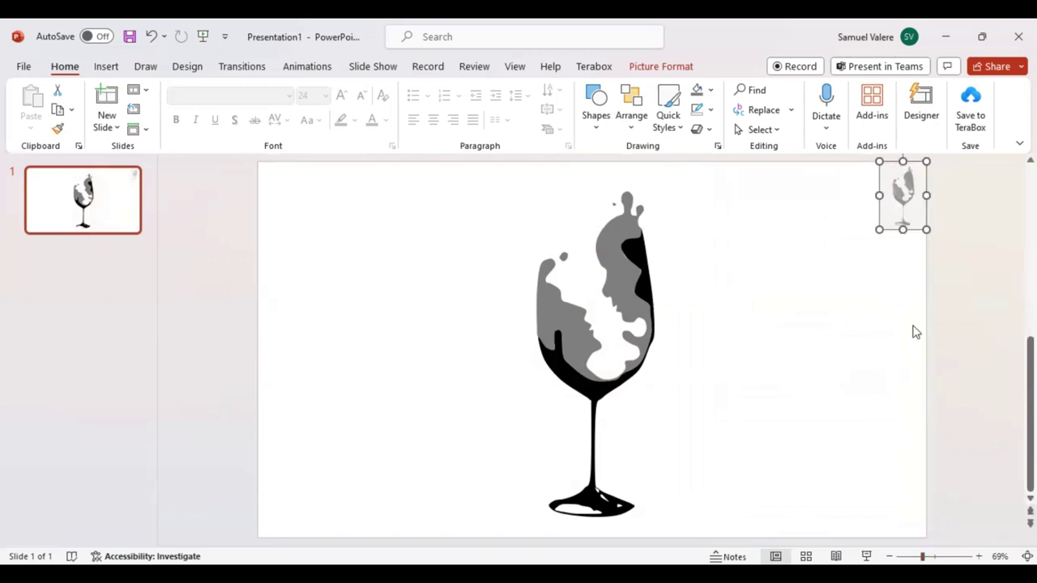
- Set the corner photo's transparency from 56% to 0%, then select the grey bowl shape
right_click(904, 197)
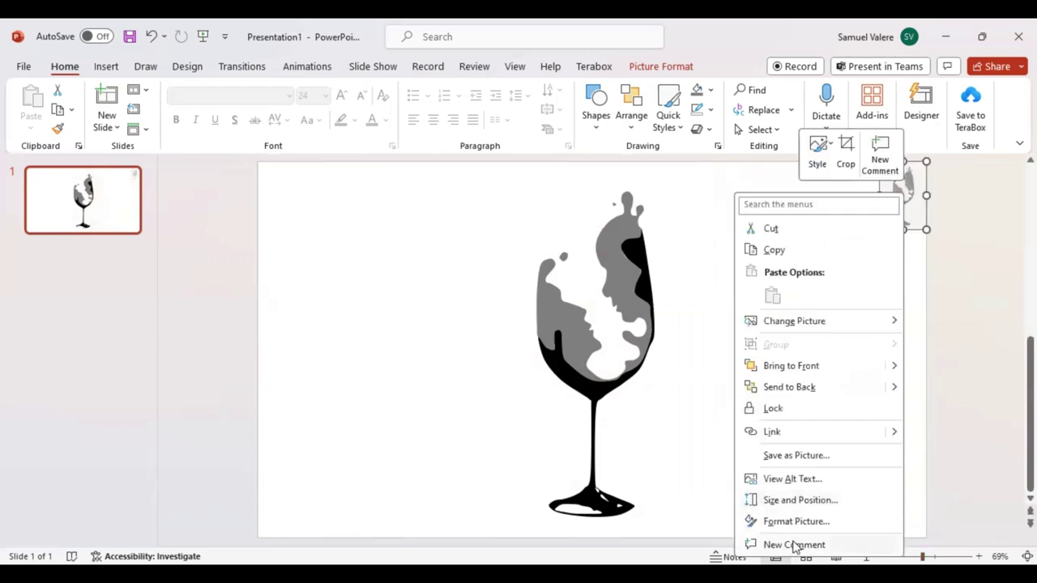
left_click(800, 525)
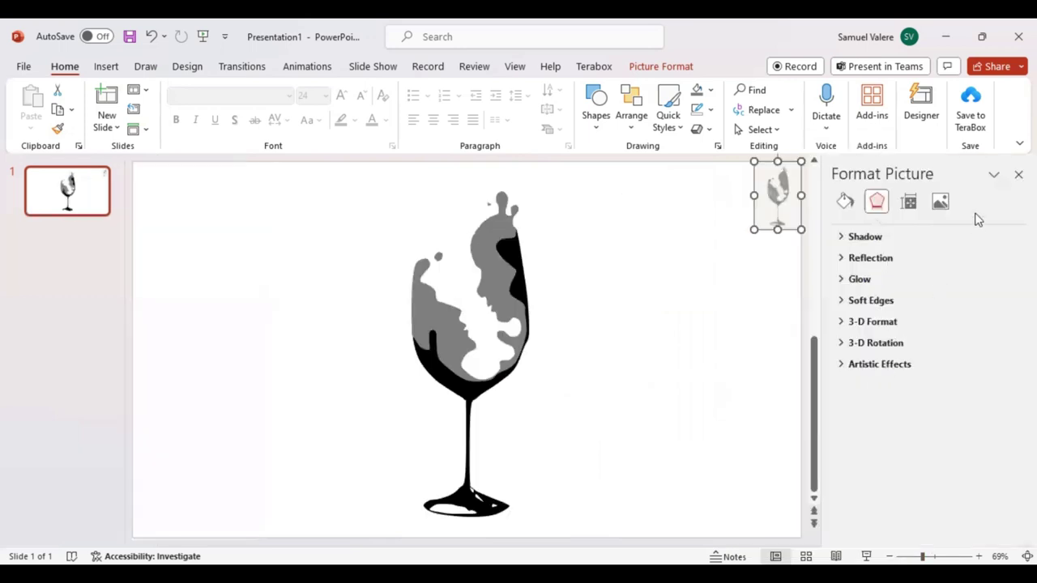
left_click(945, 204)
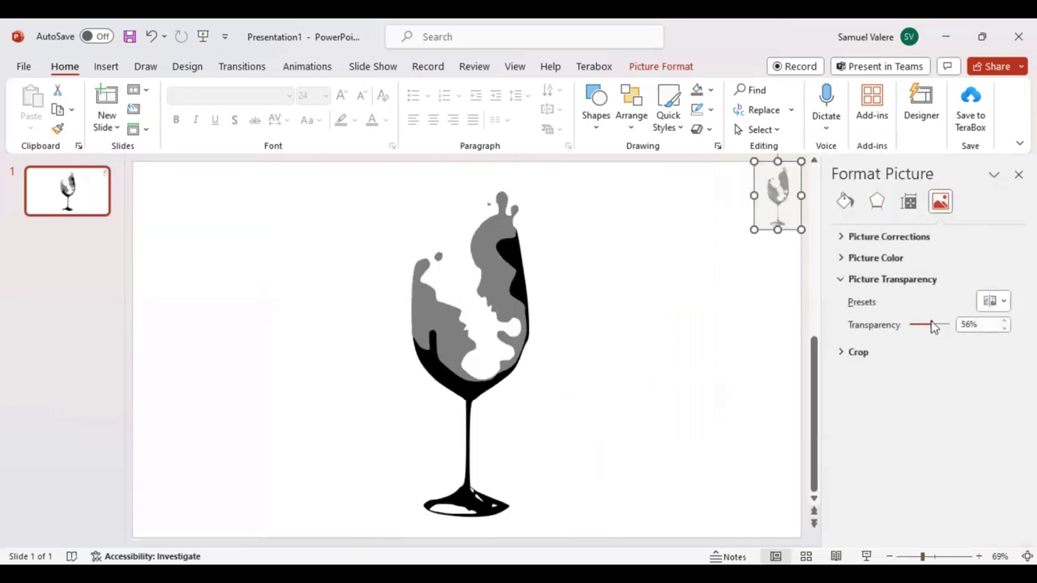
left_click_drag(932, 326, 912, 328)
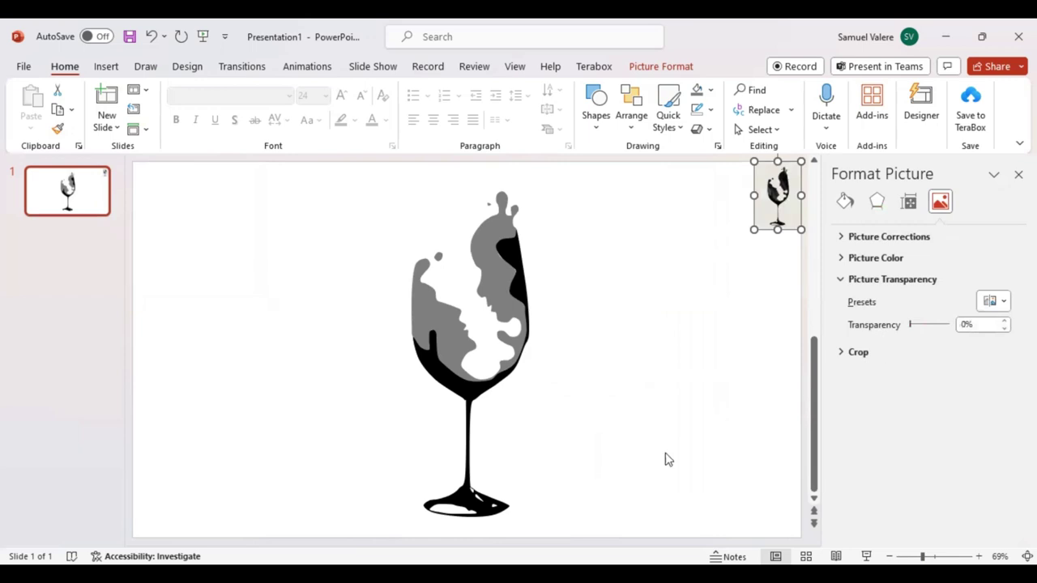
left_click(494, 284)
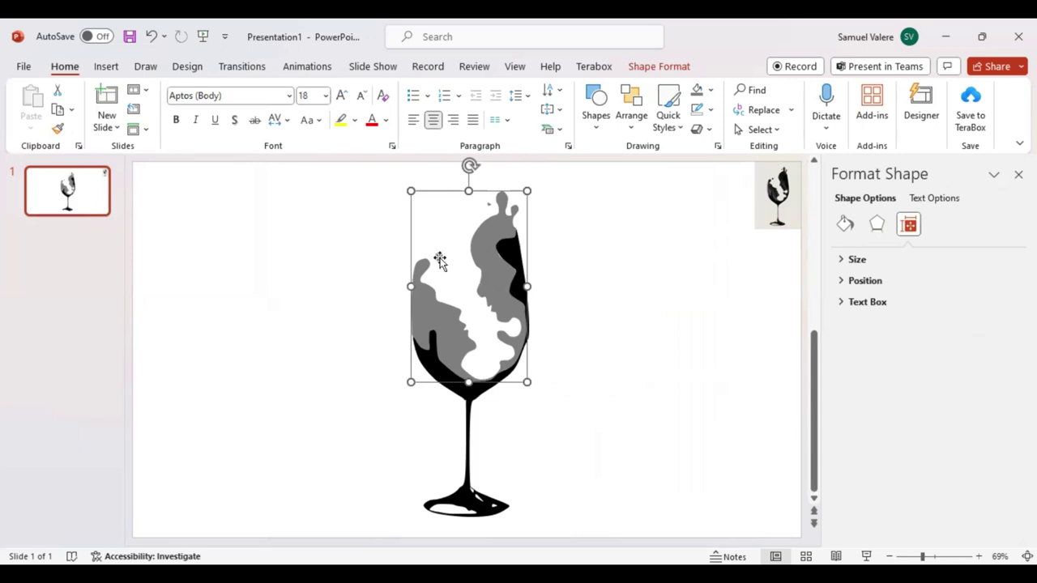
left_click(570, 304)
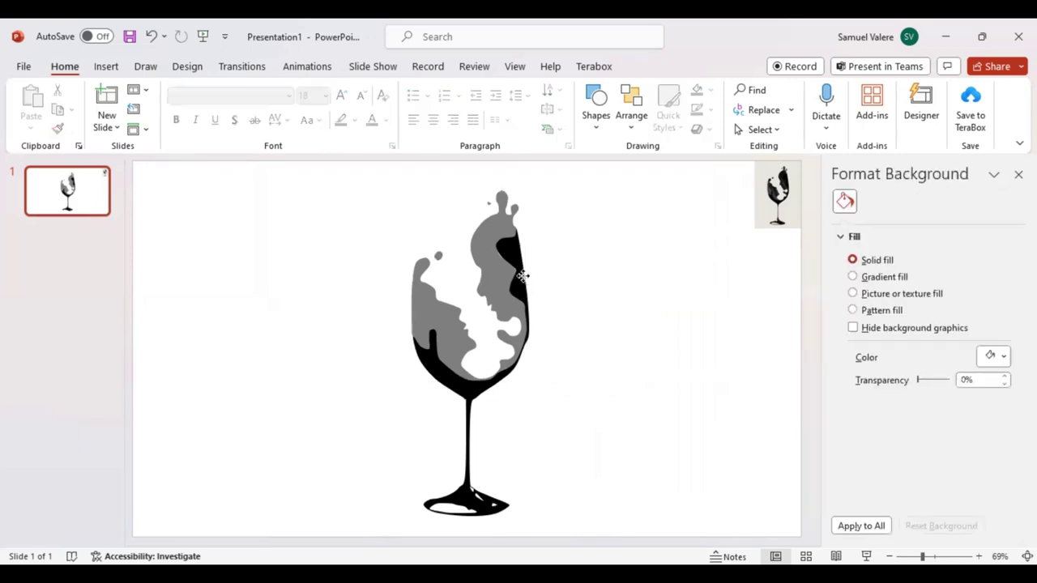
left_click(523, 275)
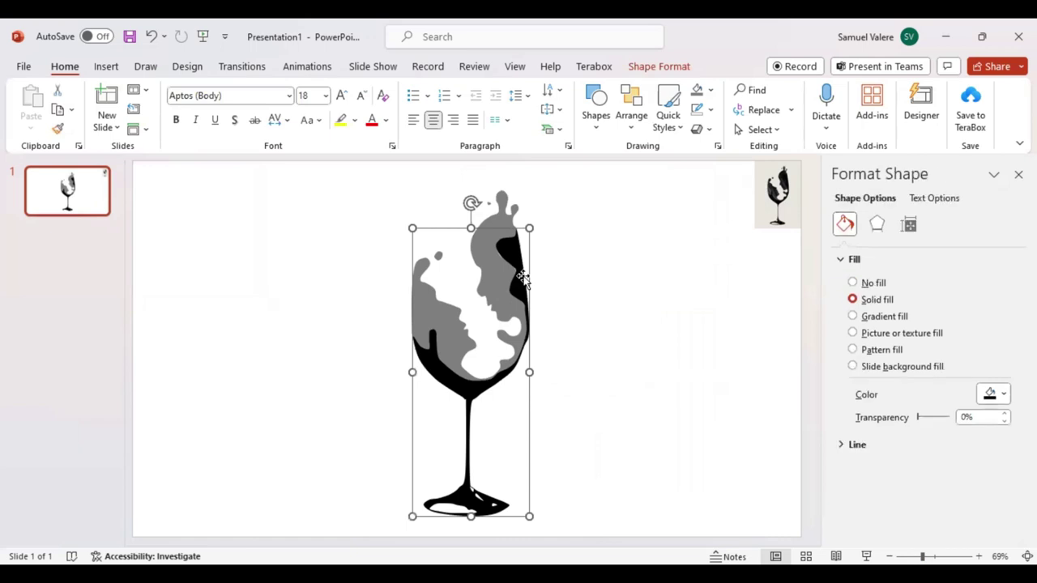
left_click(491, 504)
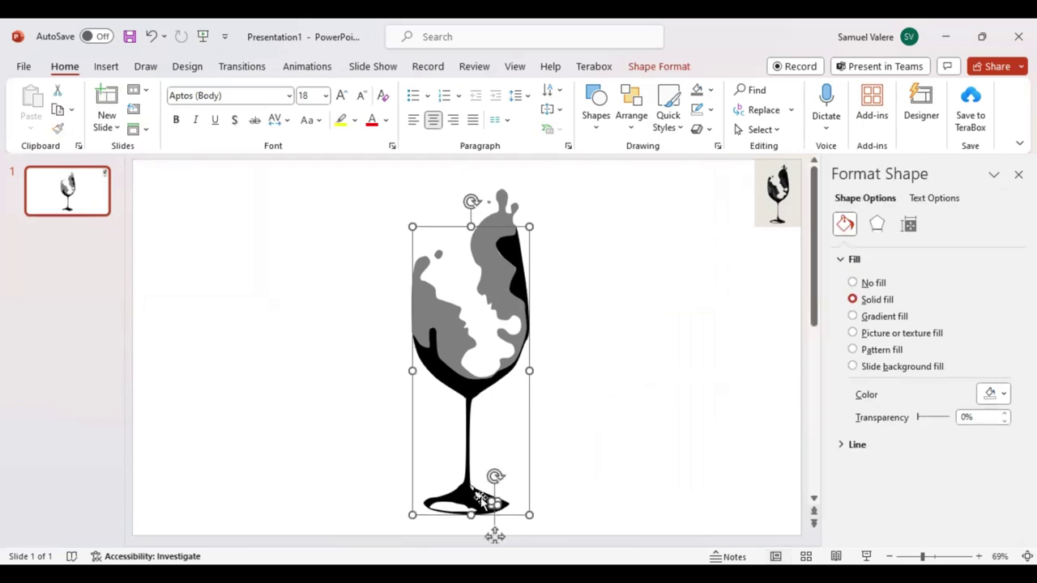
left_click(478, 493, "shift")
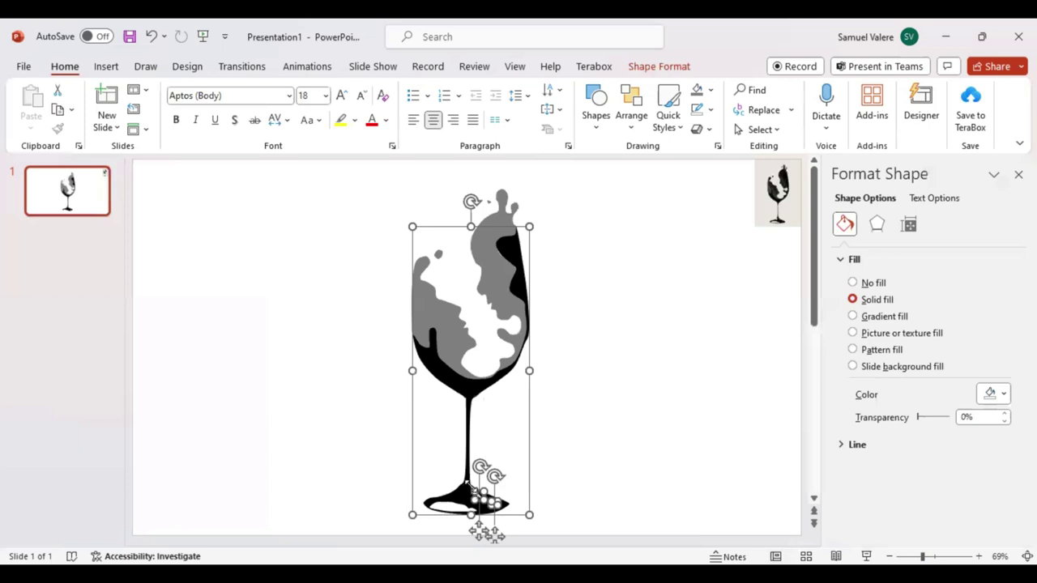
left_click(468, 485, "shift")
left_click(449, 505, "shift")
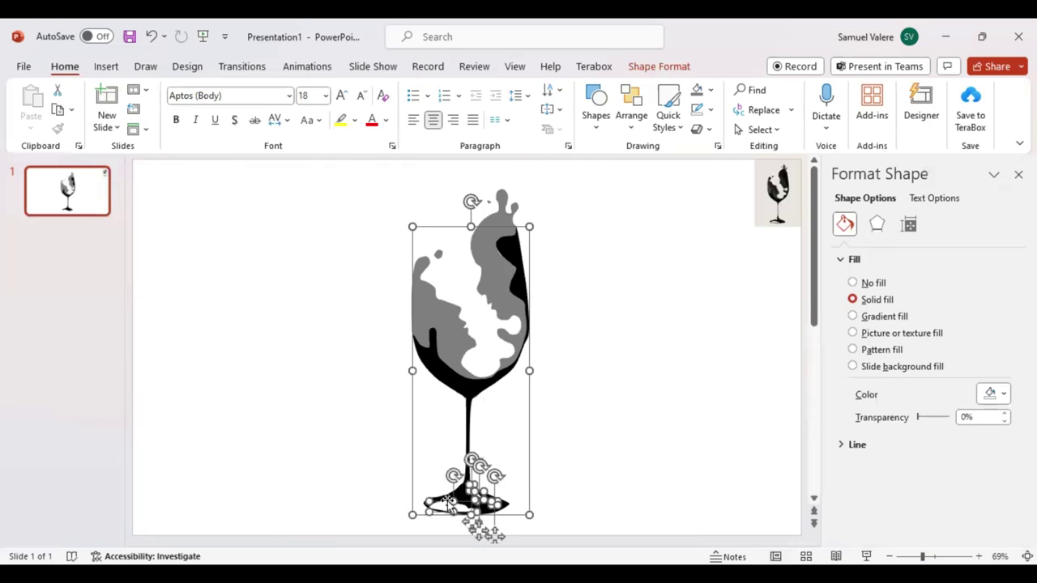
key("ctrl+z")
key("ctrl+y")
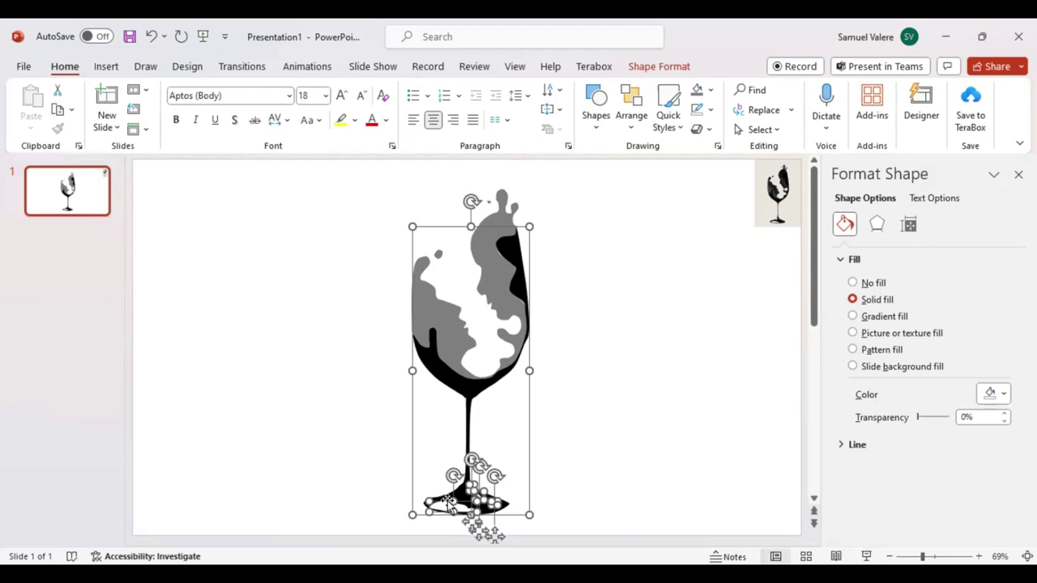
key("ctrl+Left")
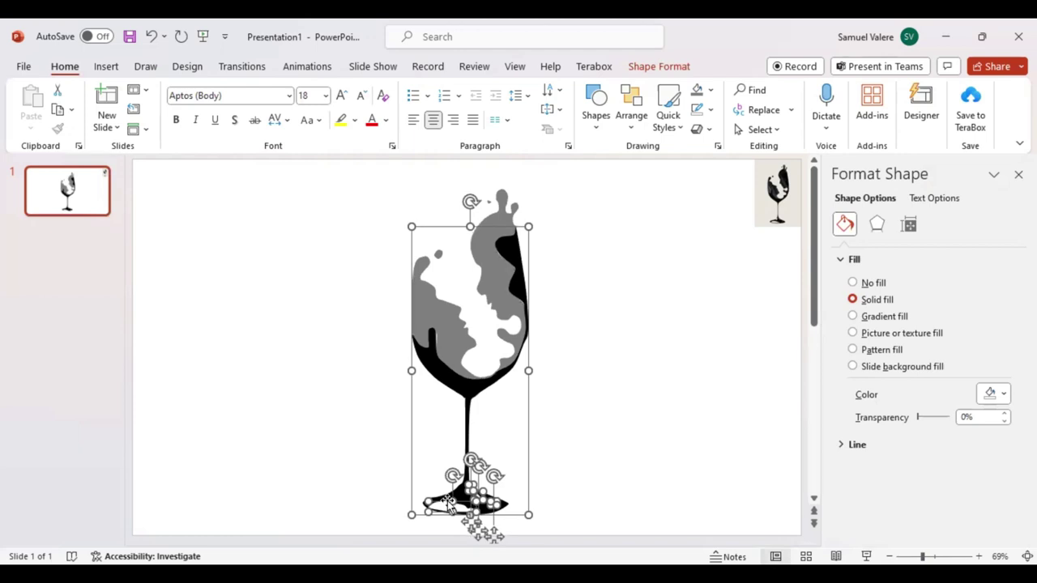
key("ctrl+Right")
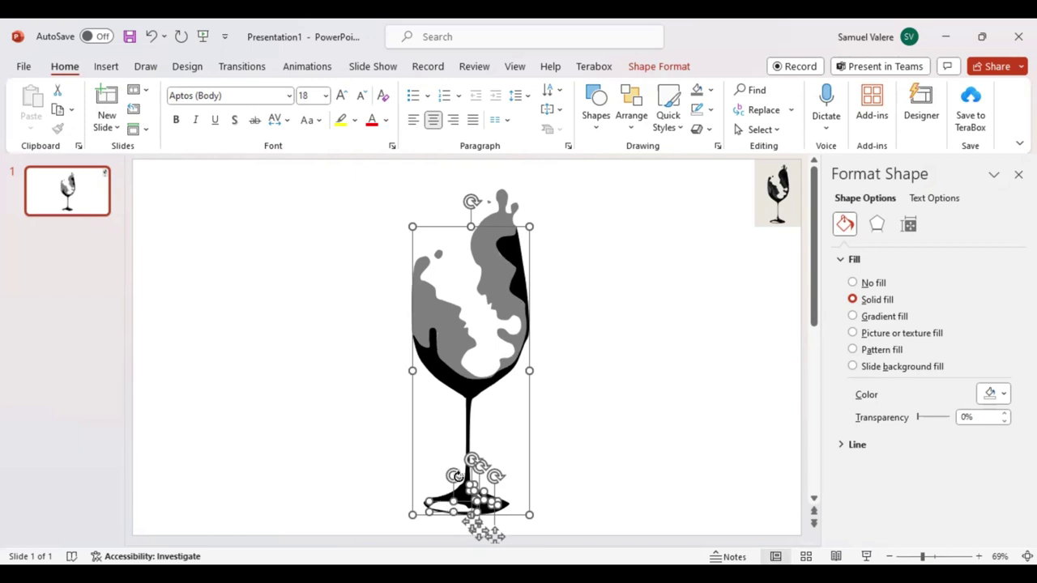
left_click(632, 405)
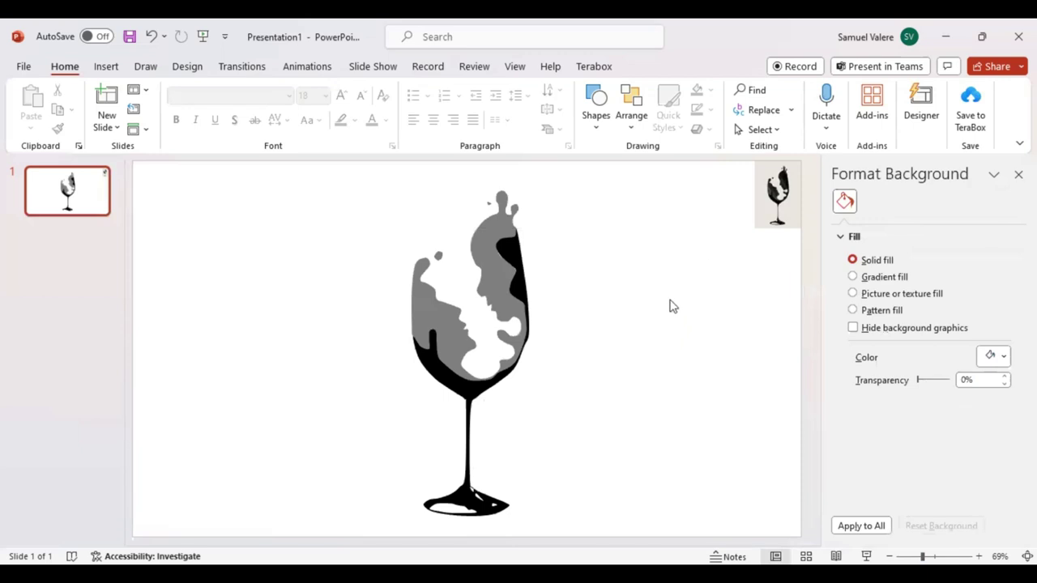
left_click(497, 284)
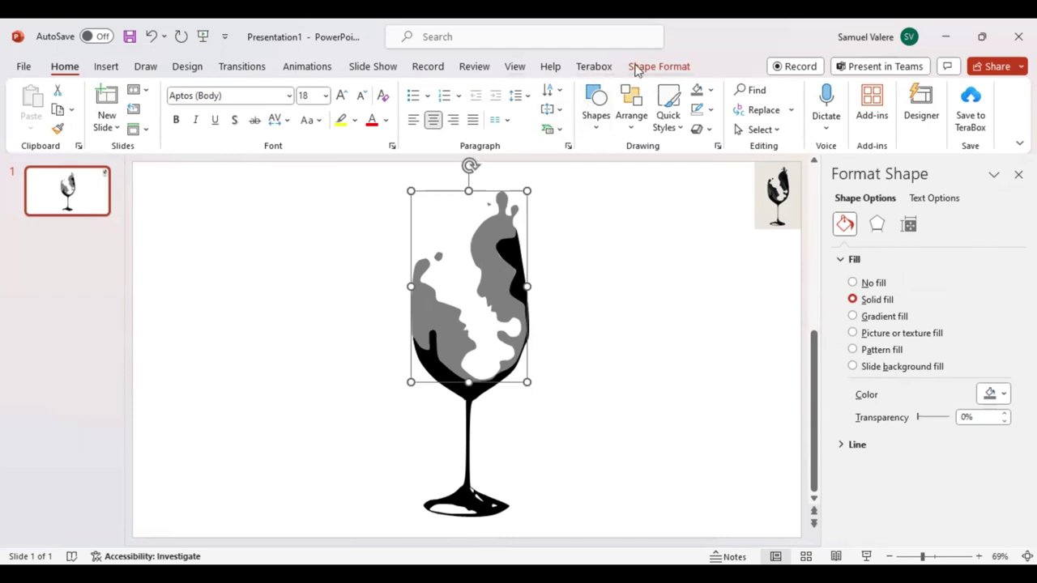
- Fill the splash shape with Black, Text 1, Lighter 15%
left_click(637, 68)
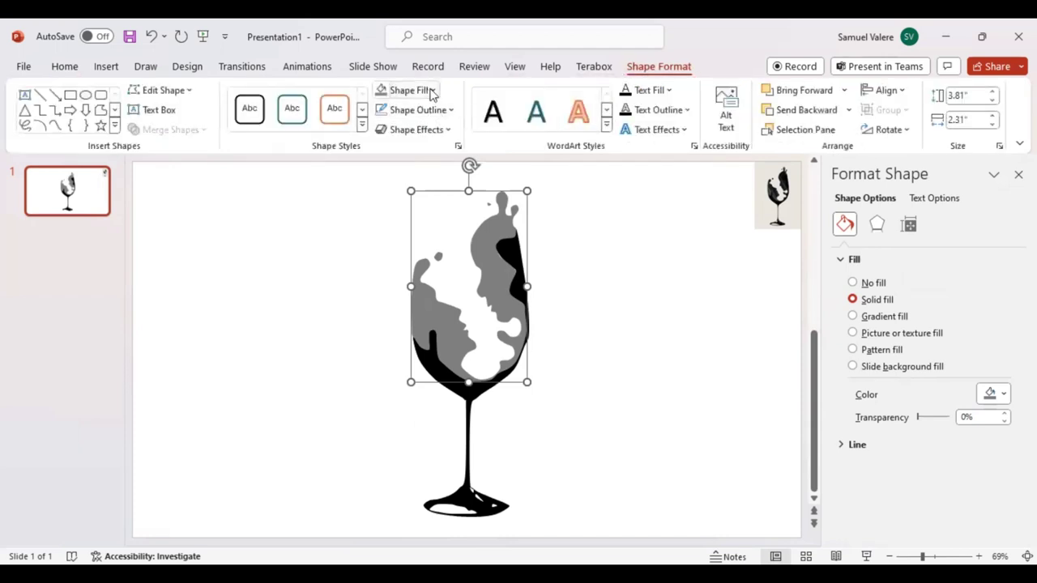
left_click(434, 91)
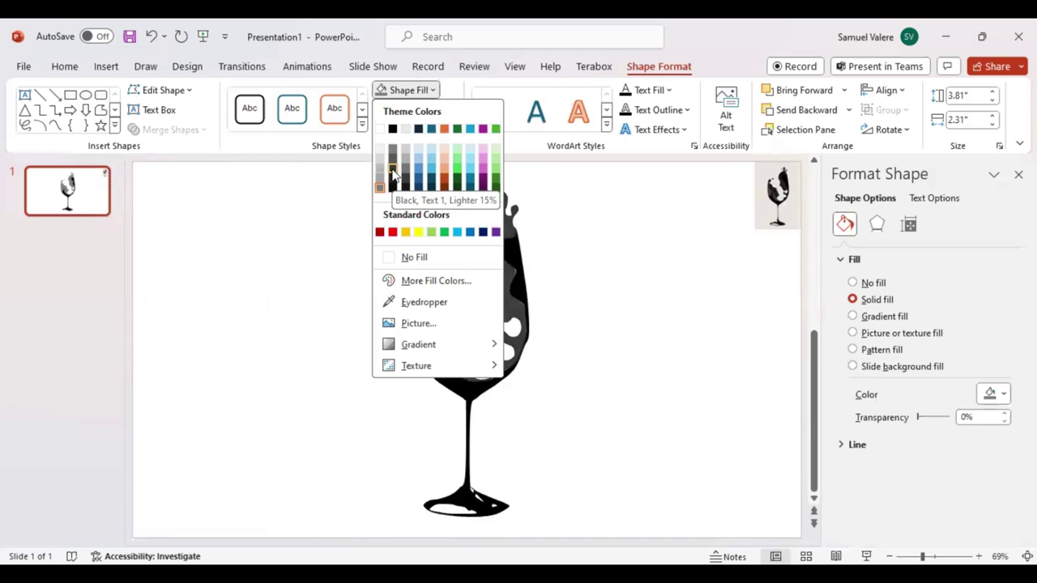
left_click(392, 173)
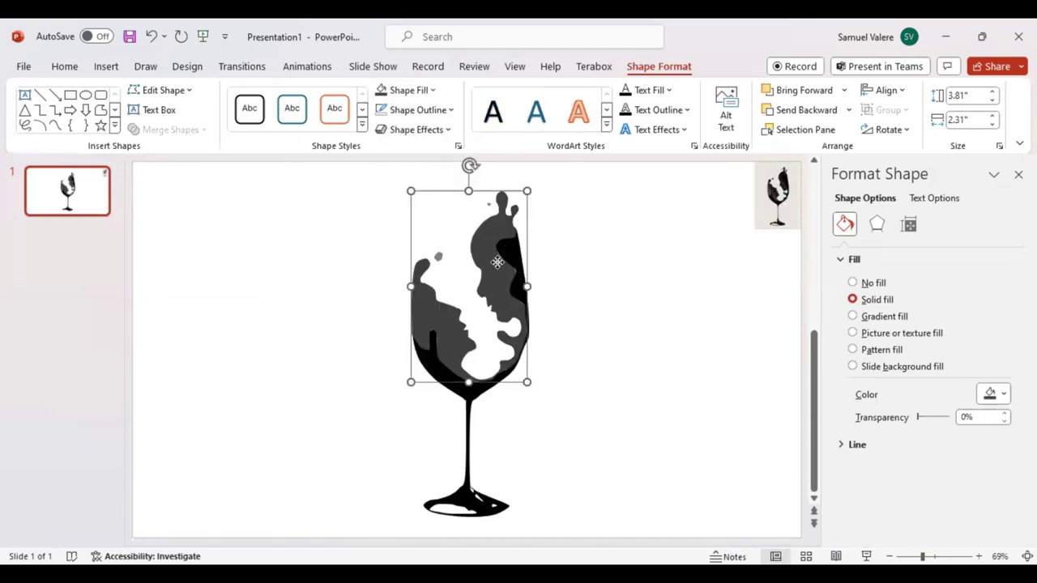
- Edit the splash shape's points, zooming in and moving one vertex to reshape its edge
right_click(497, 262)
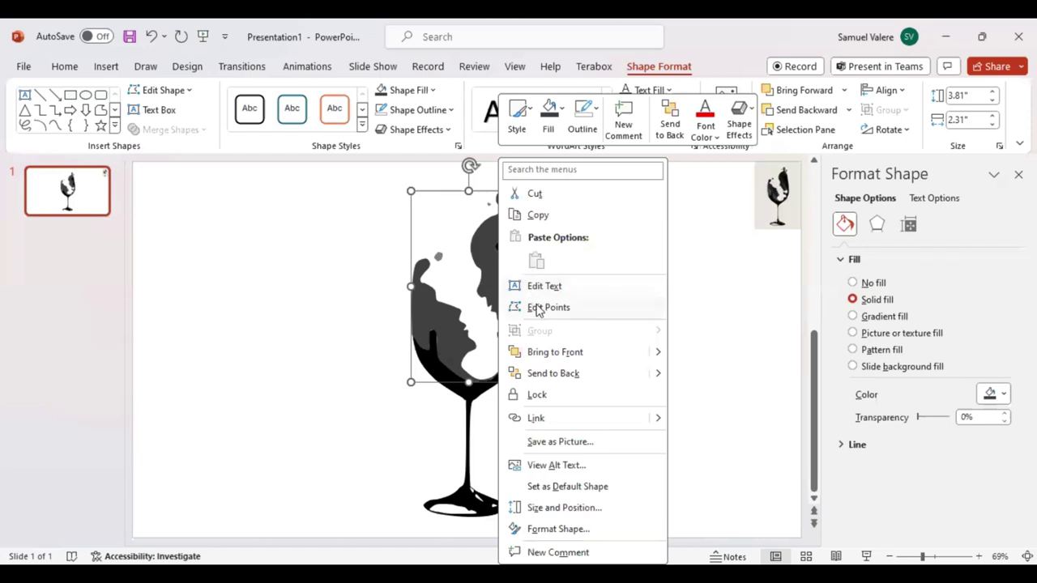
left_click(538, 310)
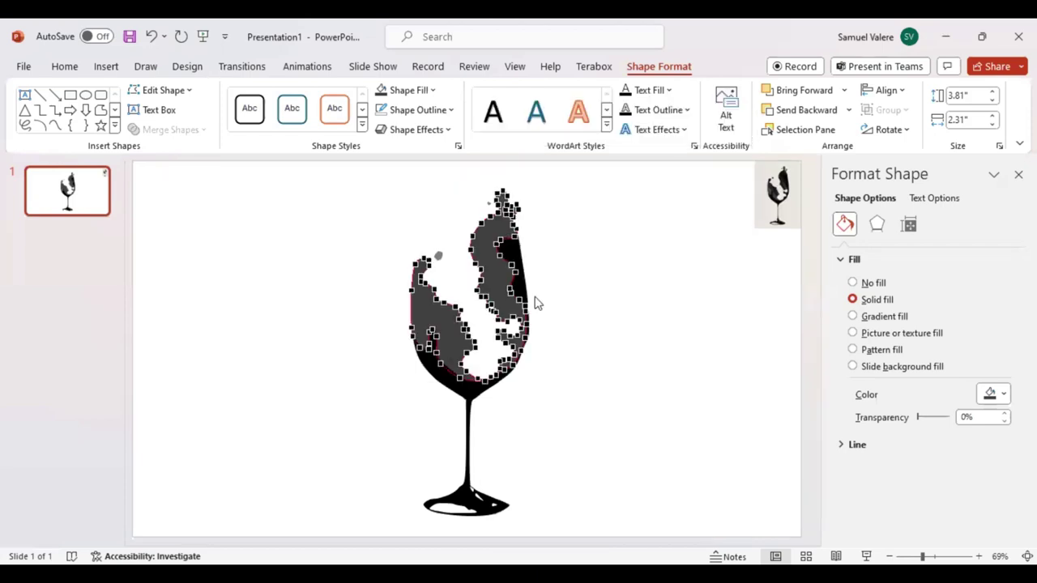
left_click(936, 554)
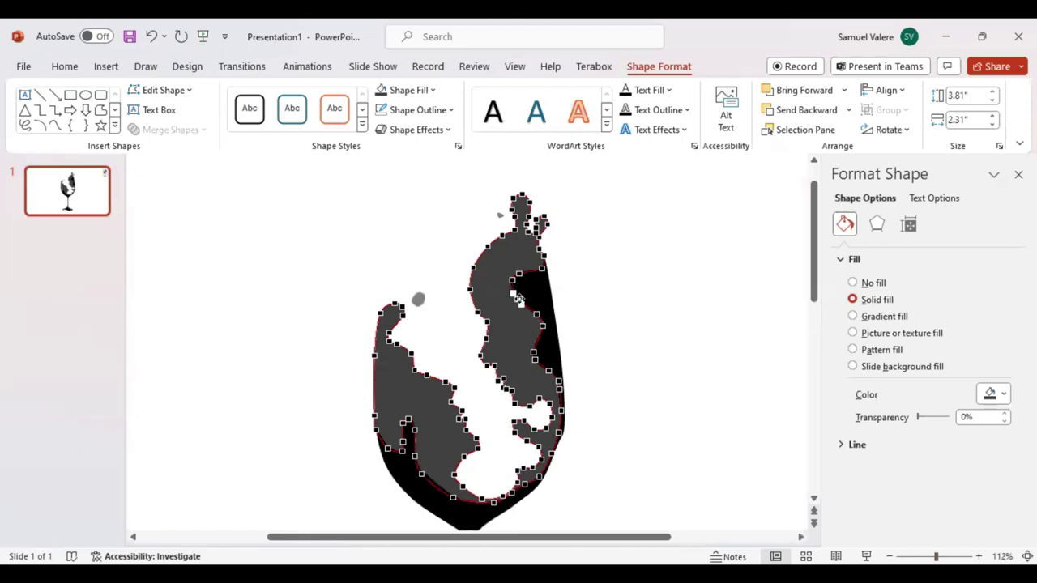
left_click_drag(521, 300, 525, 302)
left_click(634, 354)
- Reopen Edit Points on the splash shape twice to check its outline, then deselect
left_click(515, 330)
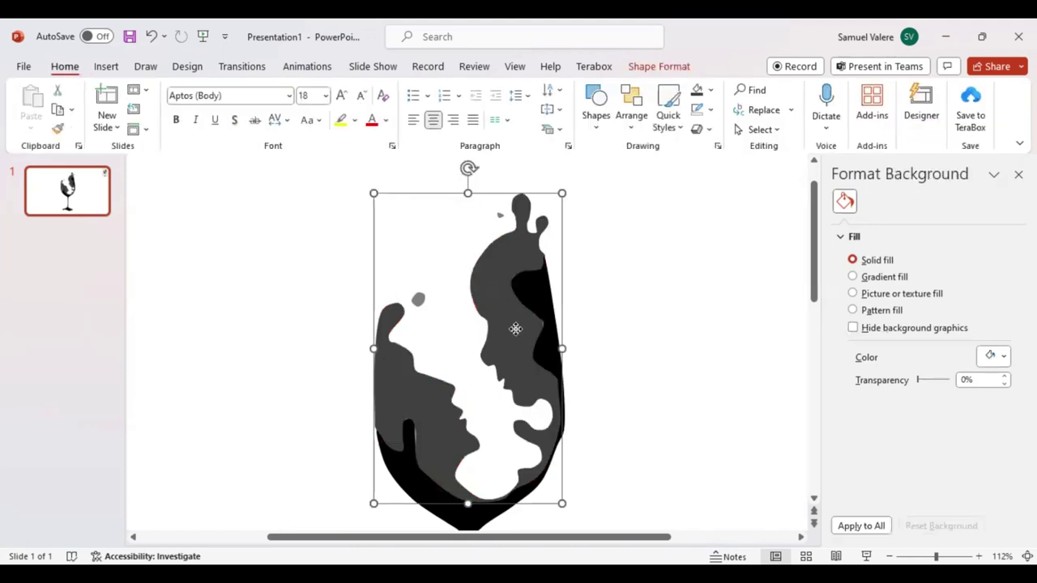
right_click(511, 330)
left_click(553, 308)
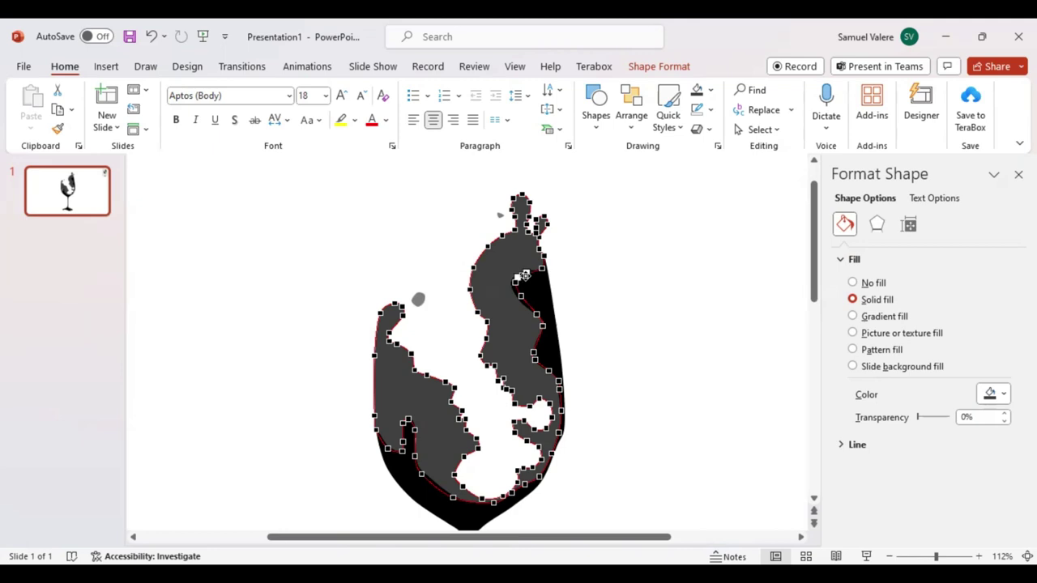
left_click(591, 459)
left_click(604, 358)
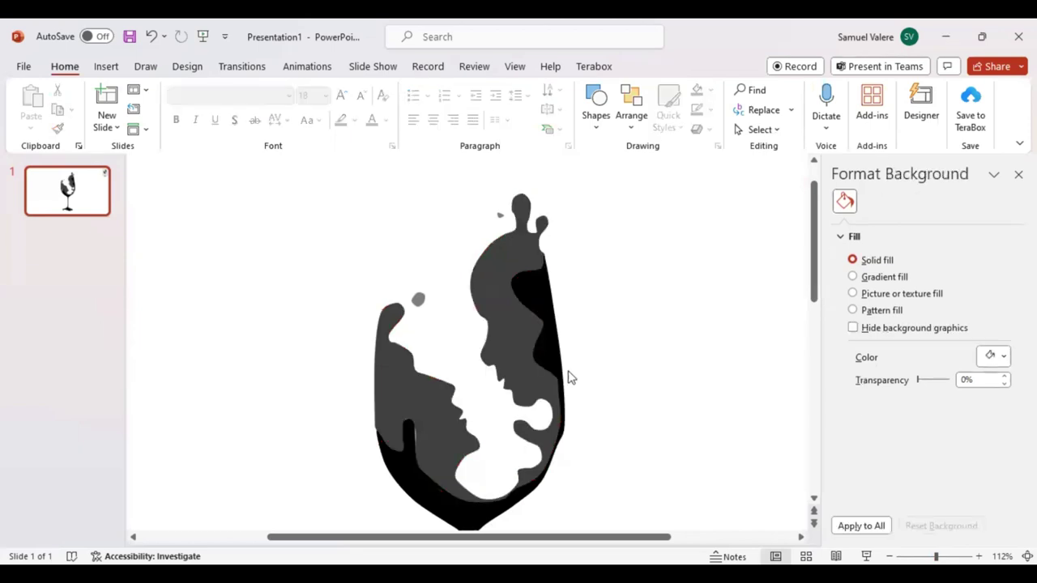
left_click(430, 436)
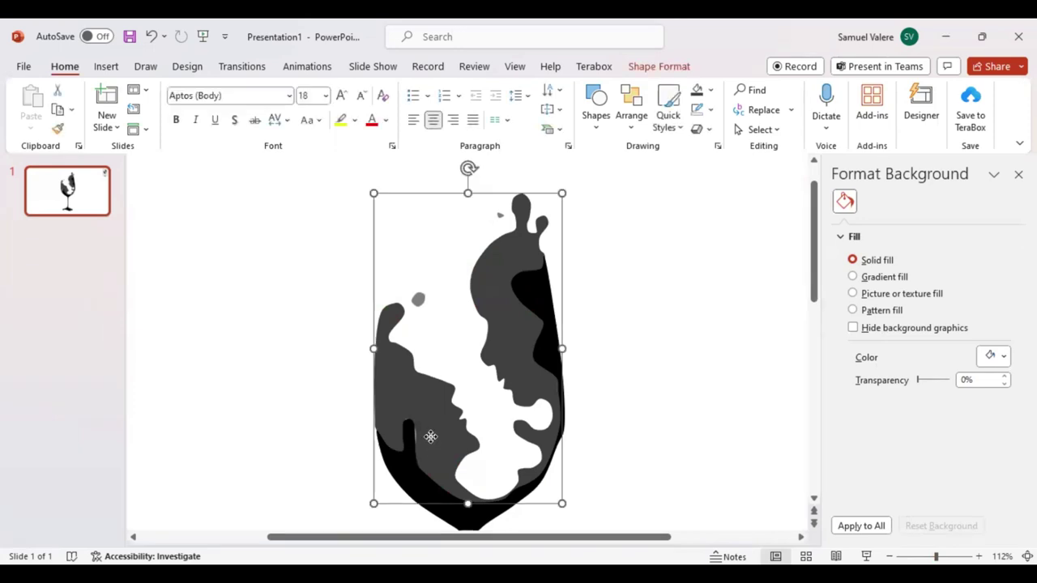
right_click(471, 361)
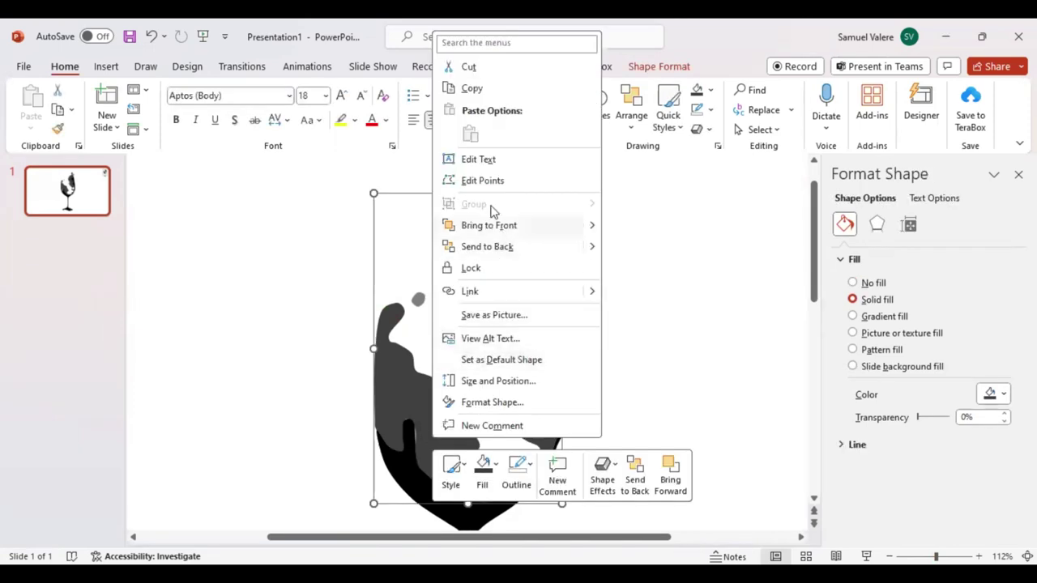
left_click(473, 182)
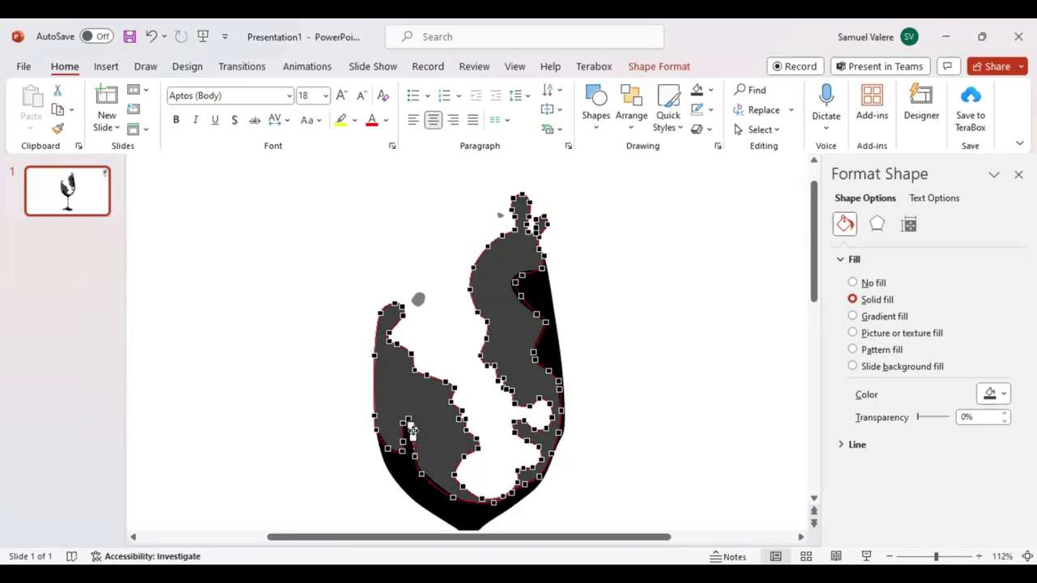
left_click(449, 355)
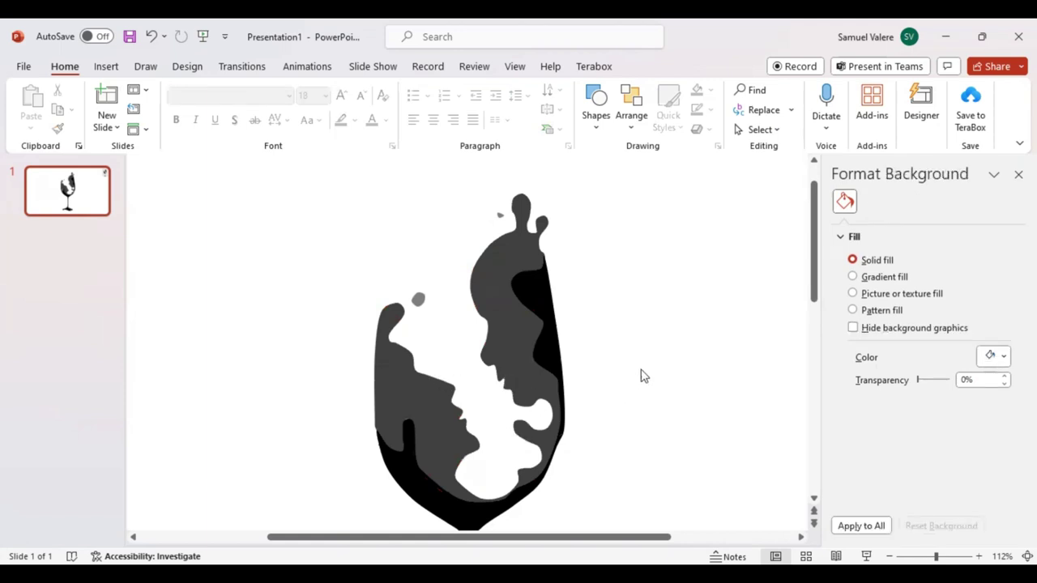
- Give the droplets above the rim the dark-grey fill, zoom back to 69%, and close Format Background
left_click(500, 215)
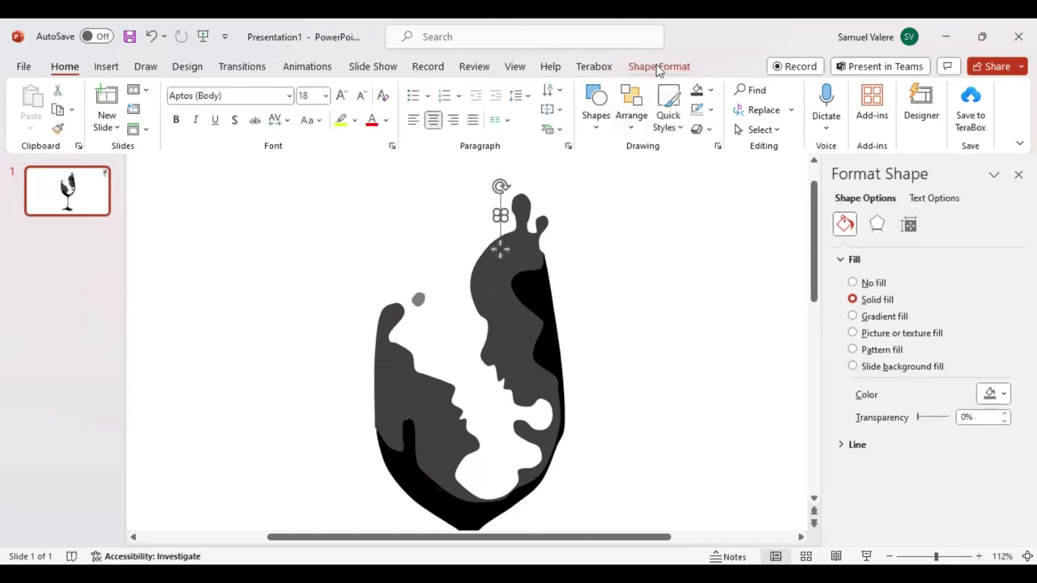
left_click(649, 69)
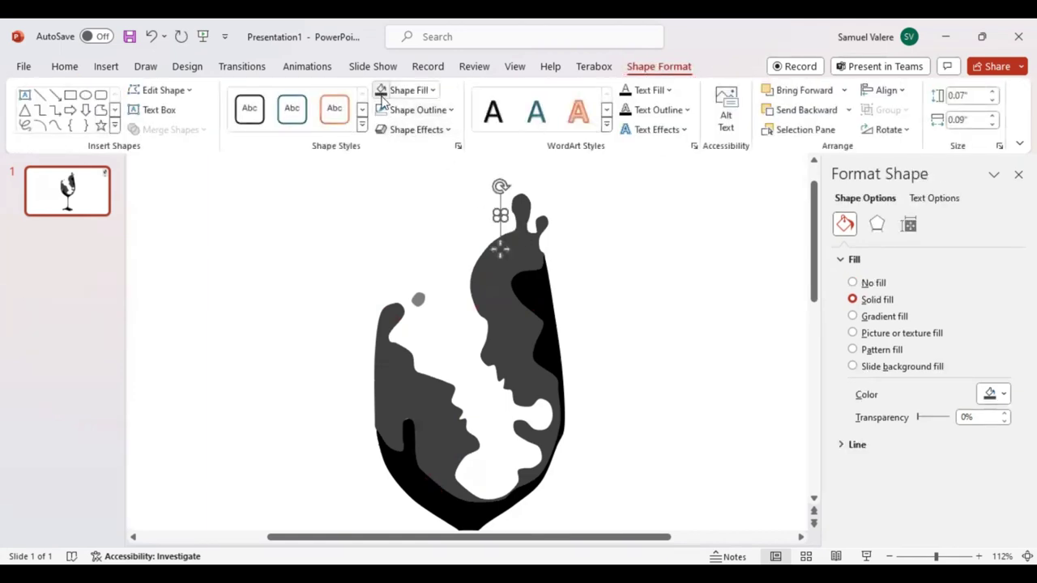
left_click(418, 300)
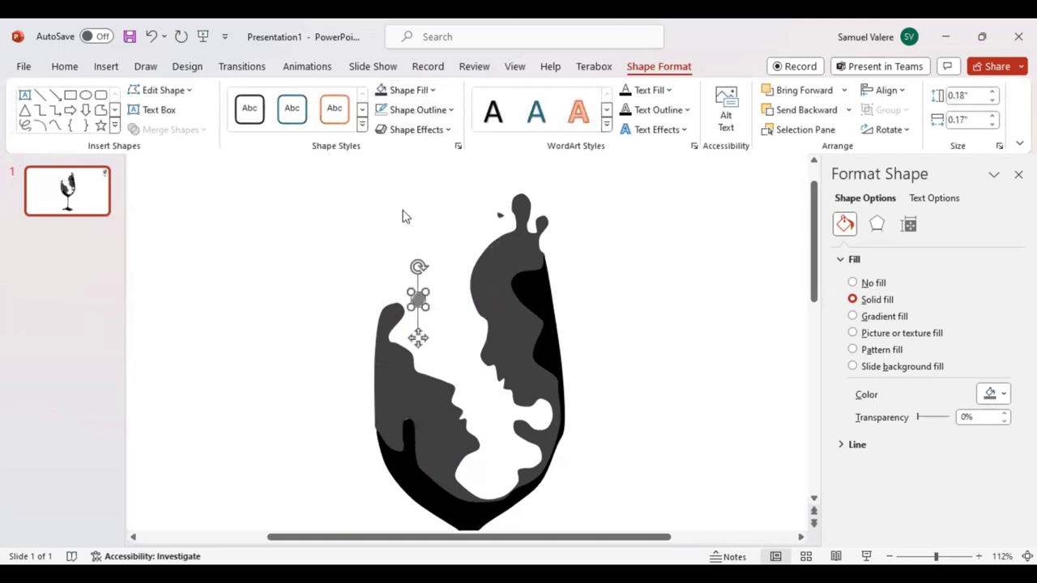
left_click(692, 402)
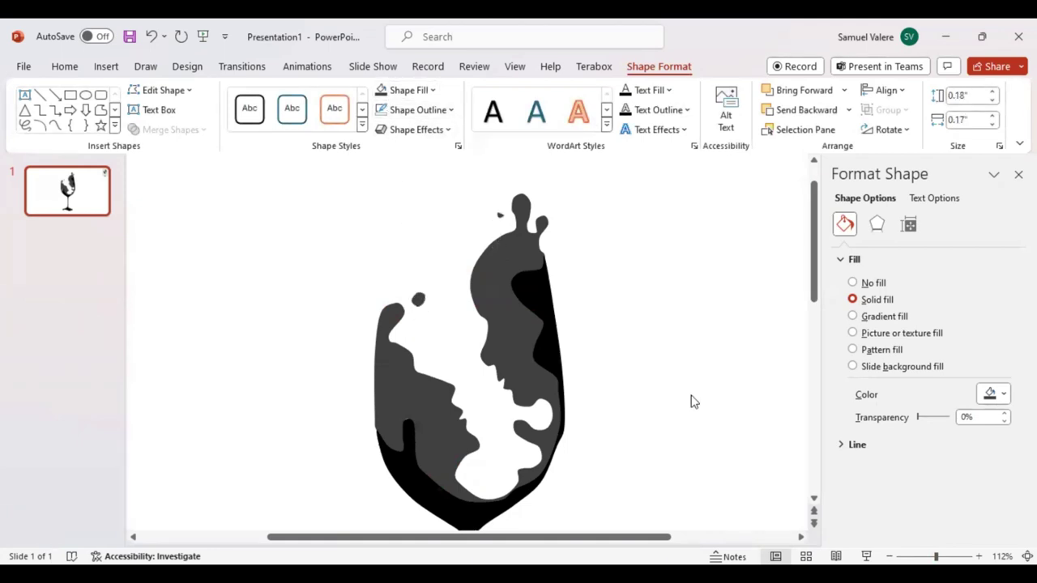
left_click_drag(936, 557, 922, 556)
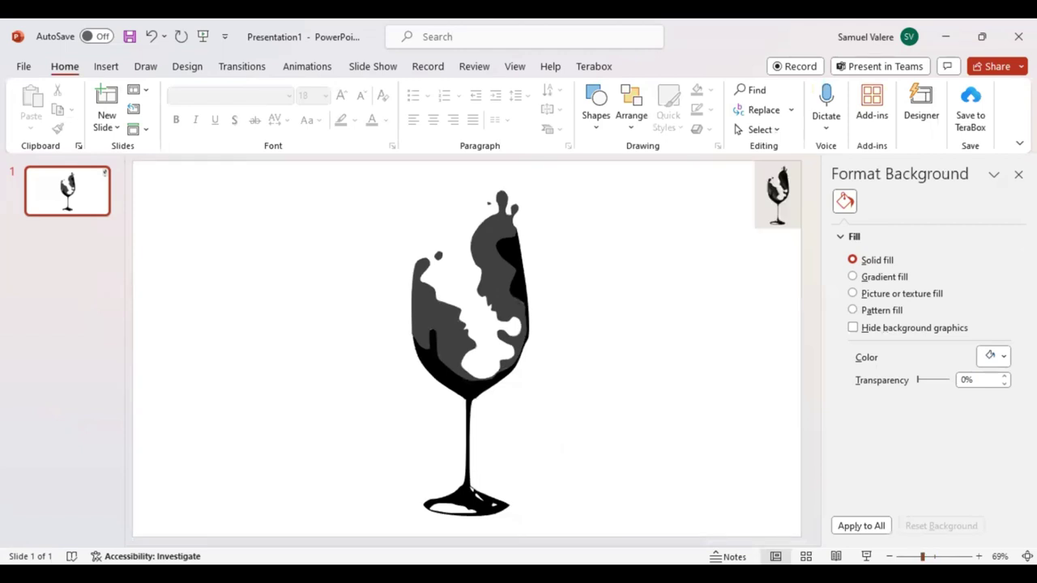
left_click(1018, 174)
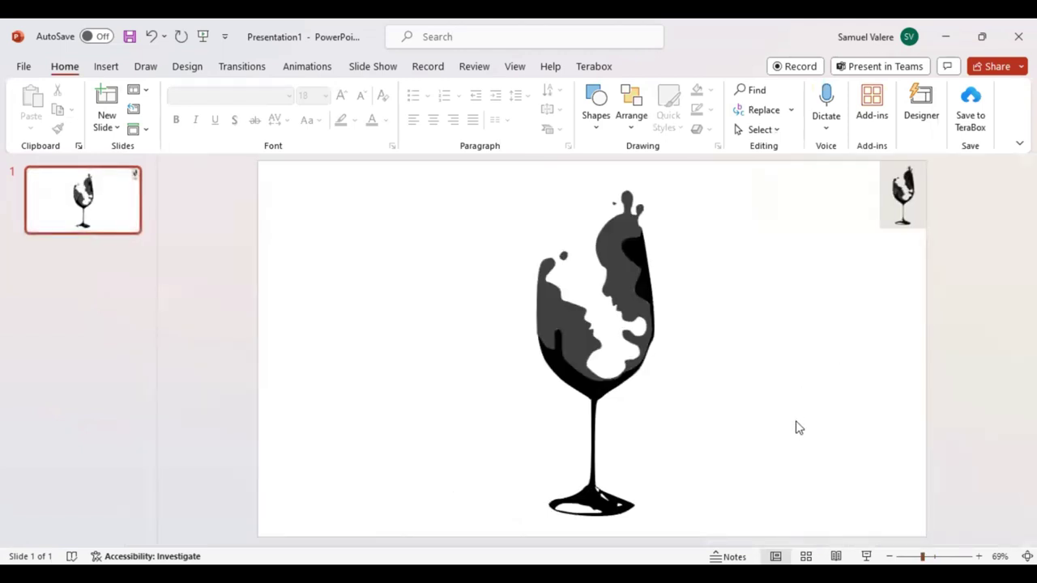